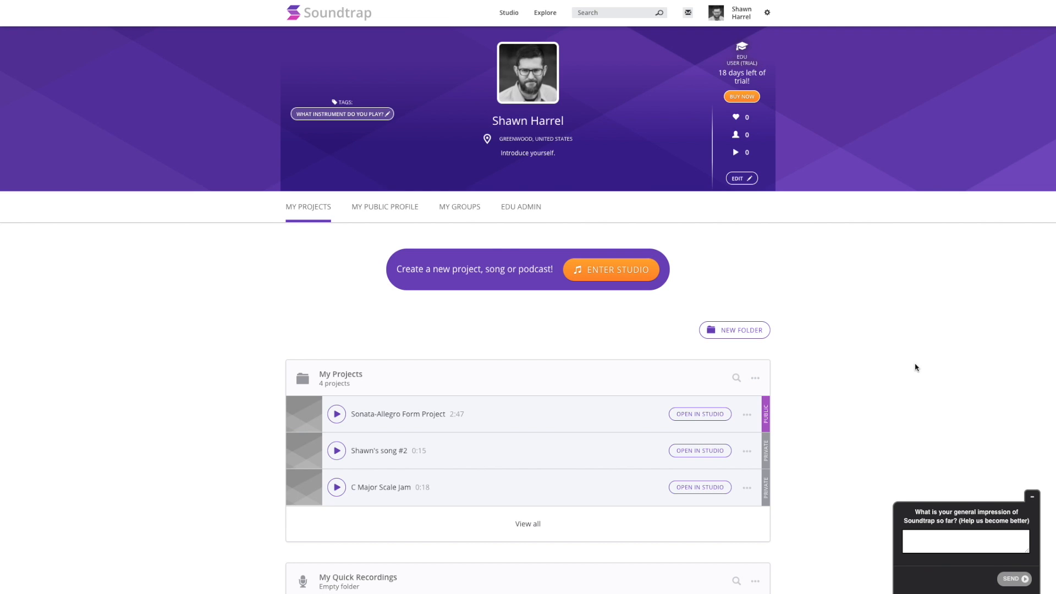
Create a new studio project from the Blank template
left_click(620, 276)
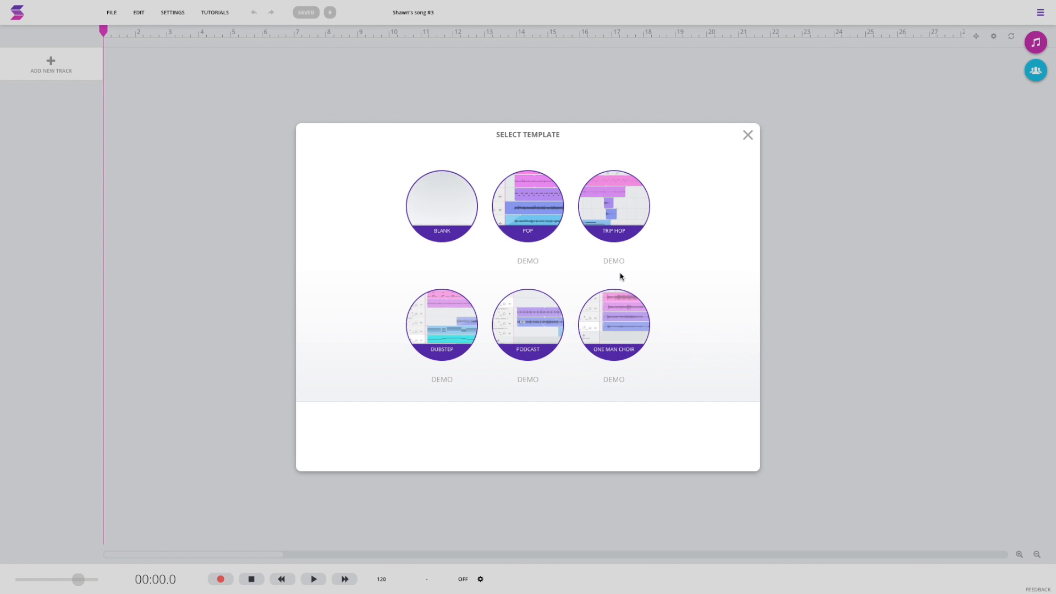
left_click(439, 225)
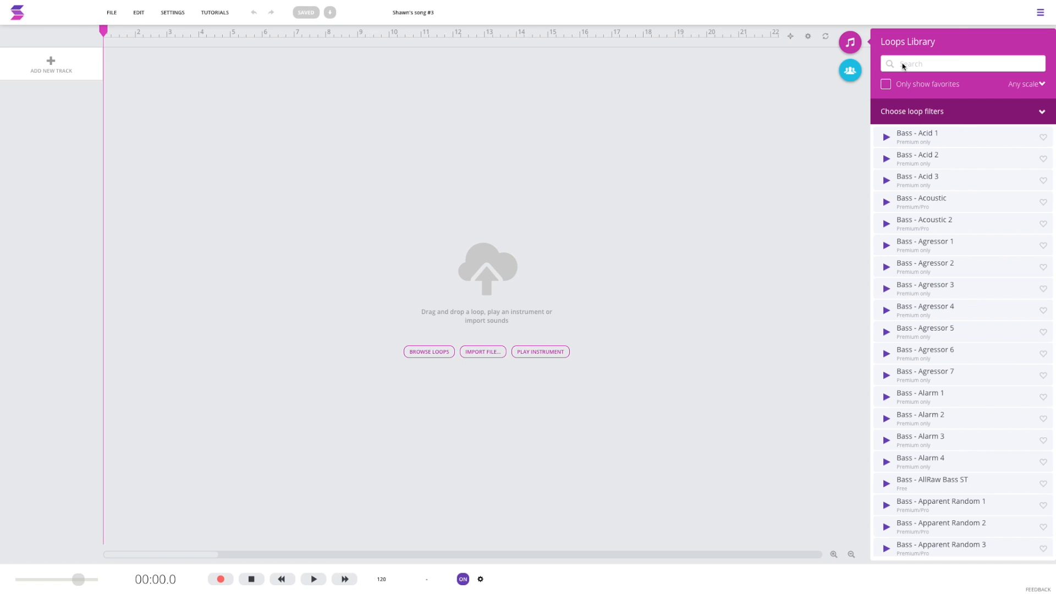
Filter the loops library to Piano loops in a major scale
left_click(1017, 86)
left_click(932, 117)
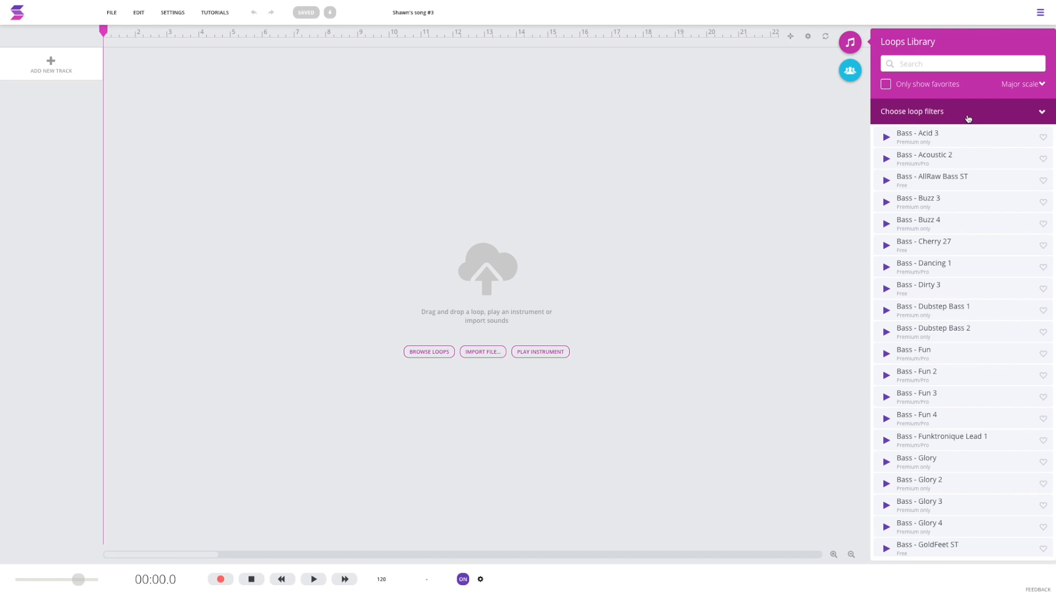
left_click(926, 117)
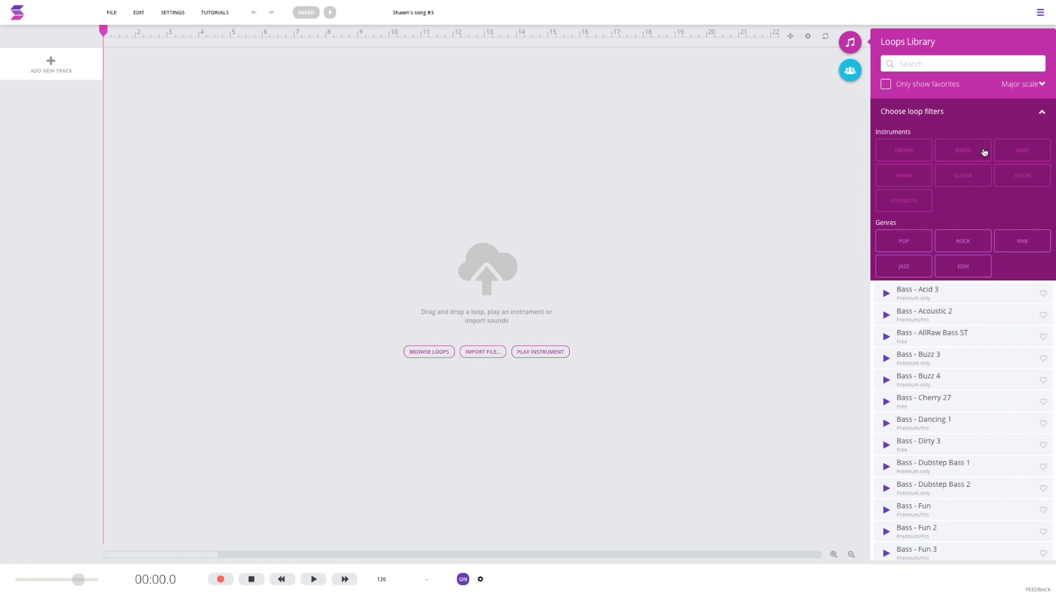
left_click(913, 181)
Add the Piano - Trill 3 loop to the project at measure 1 and play it back
scroll(985, 368, "down", 4)
left_click_drag(986, 369, 115, 64)
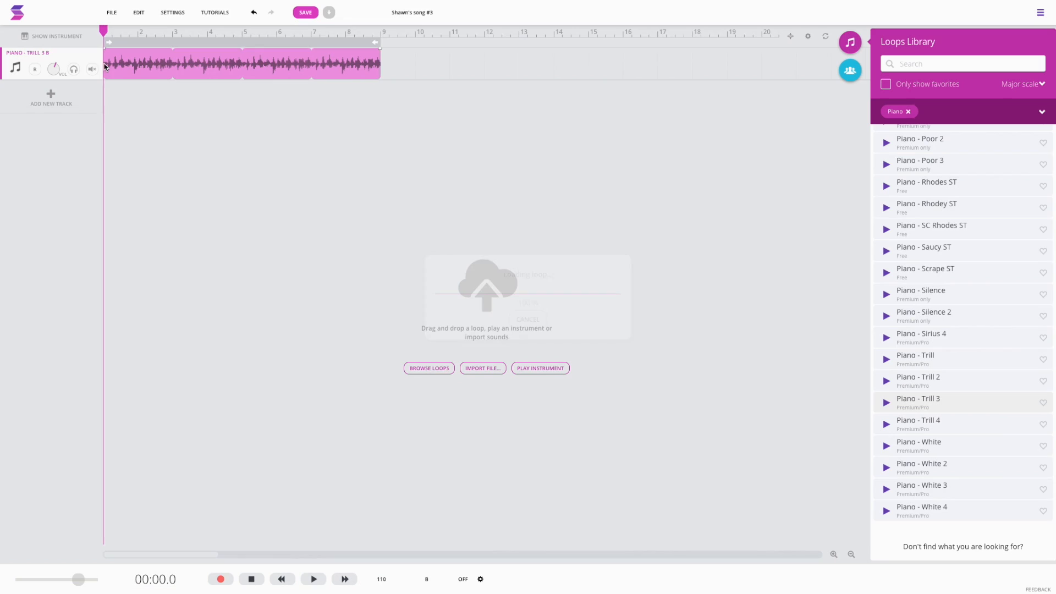
key("space")
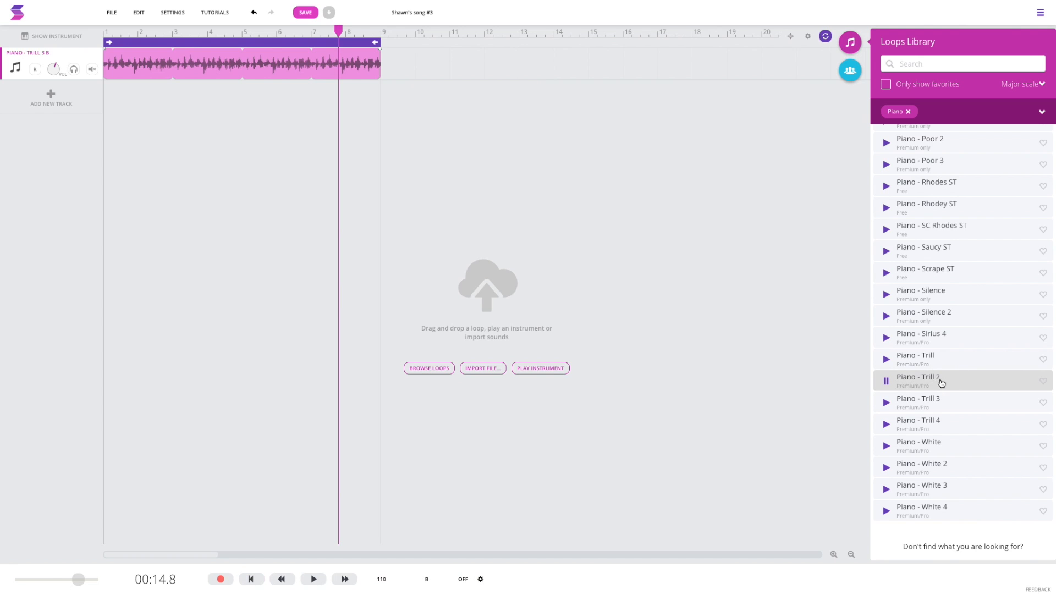
Add Piano - Trill 4 on a new track, snap its start to measure 9, and shorten it to end at measure 13
left_click(929, 423)
left_click_drag(930, 425, 379, 117)
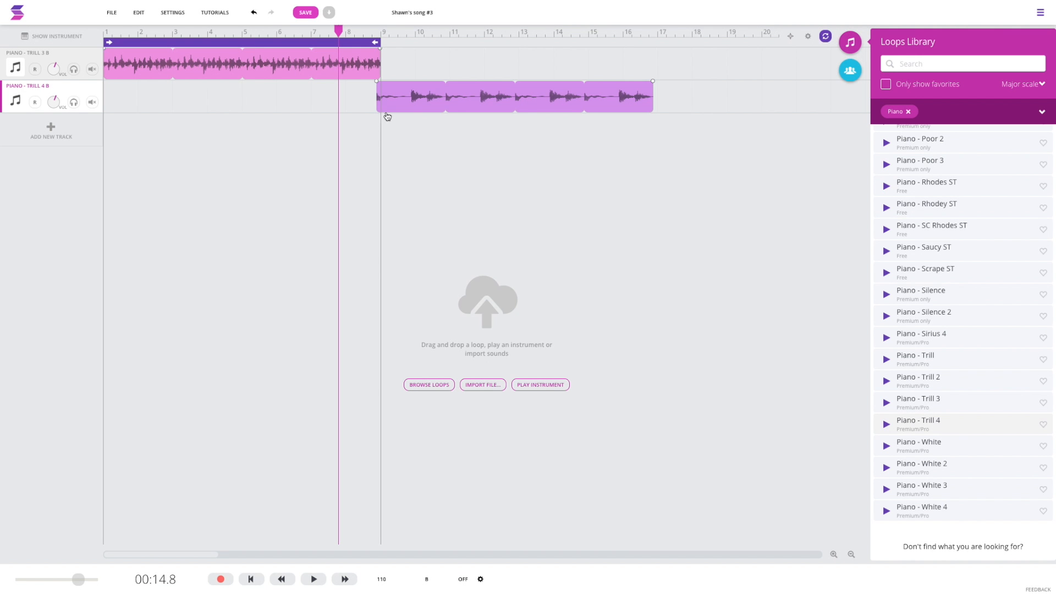
left_click(791, 37)
left_click_drag(394, 93, 399, 92)
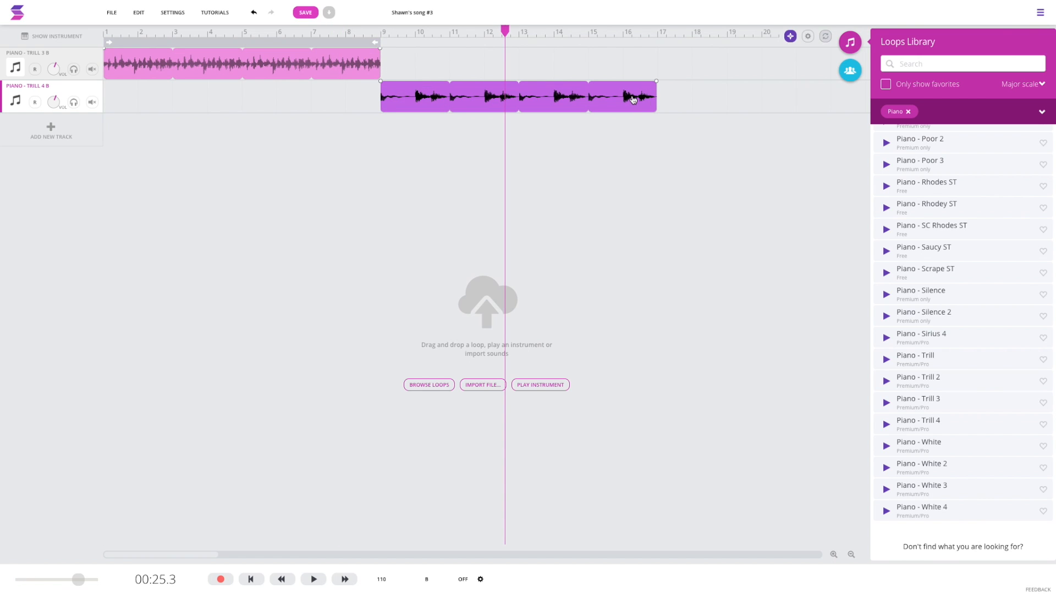
left_click_drag(655, 108, 518, 106)
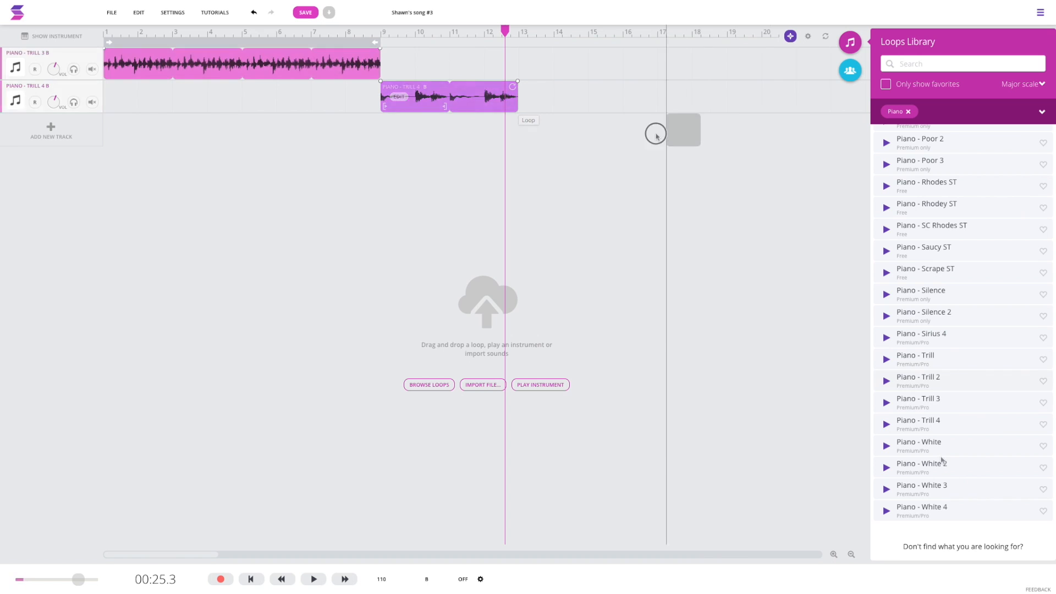
Place the Piano - Trill 2 loop on the first track at measure 13 and move the playhead back to about measure 8
left_click_drag(655, 134, 520, 69)
left_click(560, 62)
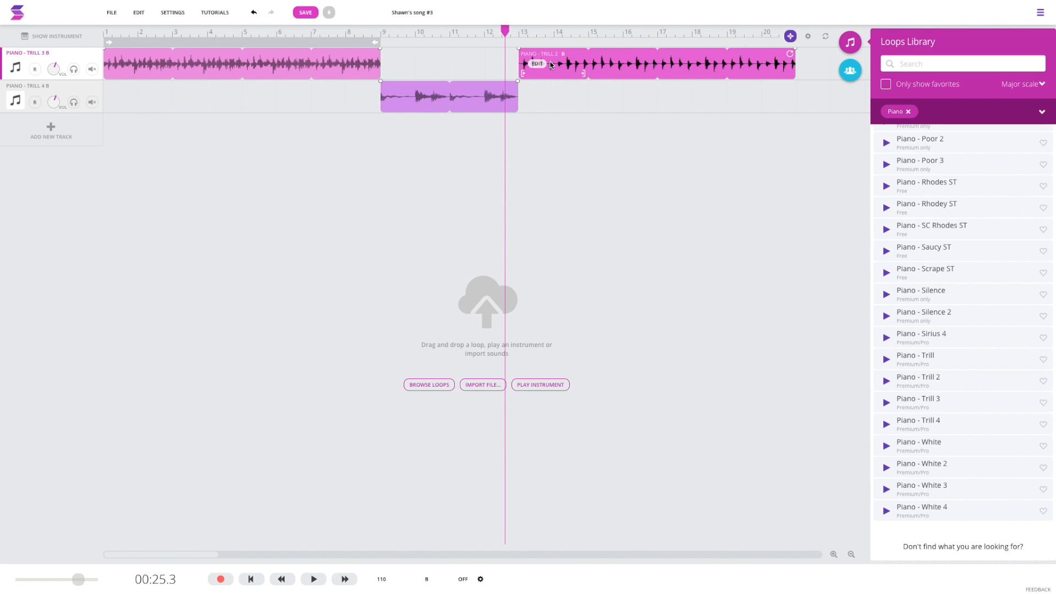
left_click_drag(506, 32, 518, 32)
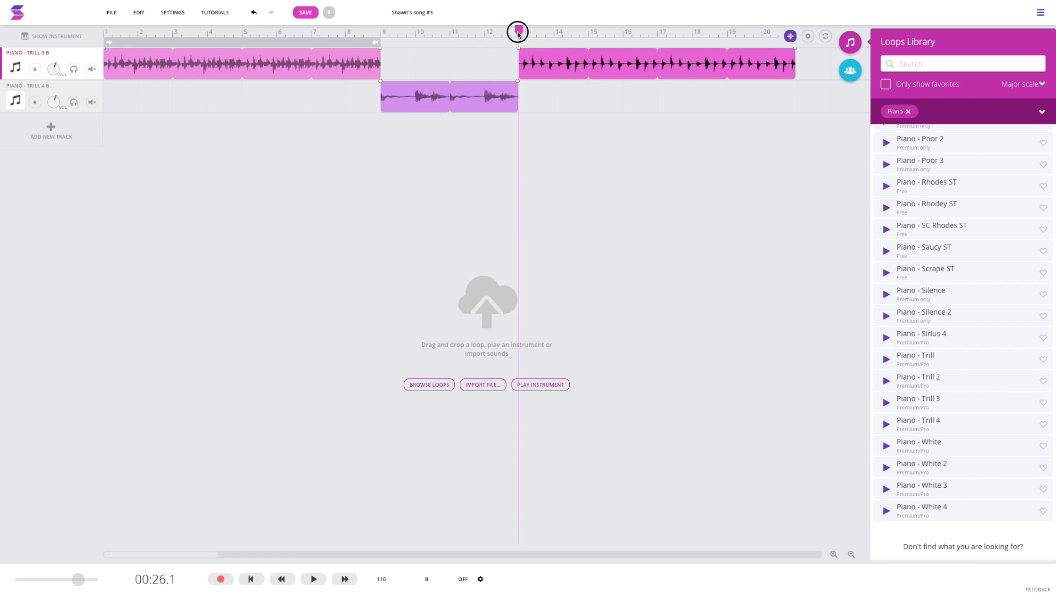
left_click_drag(519, 32, 345, 32)
Transpose the piano clip that starts at measure 13 on the first track to G♭
left_click(228, 62)
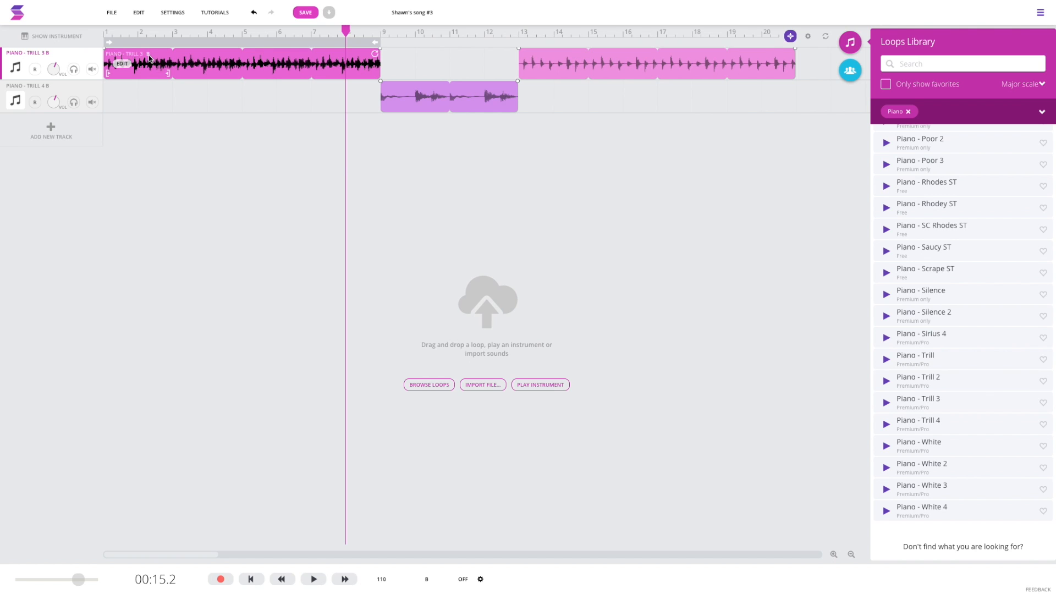
left_click(539, 62)
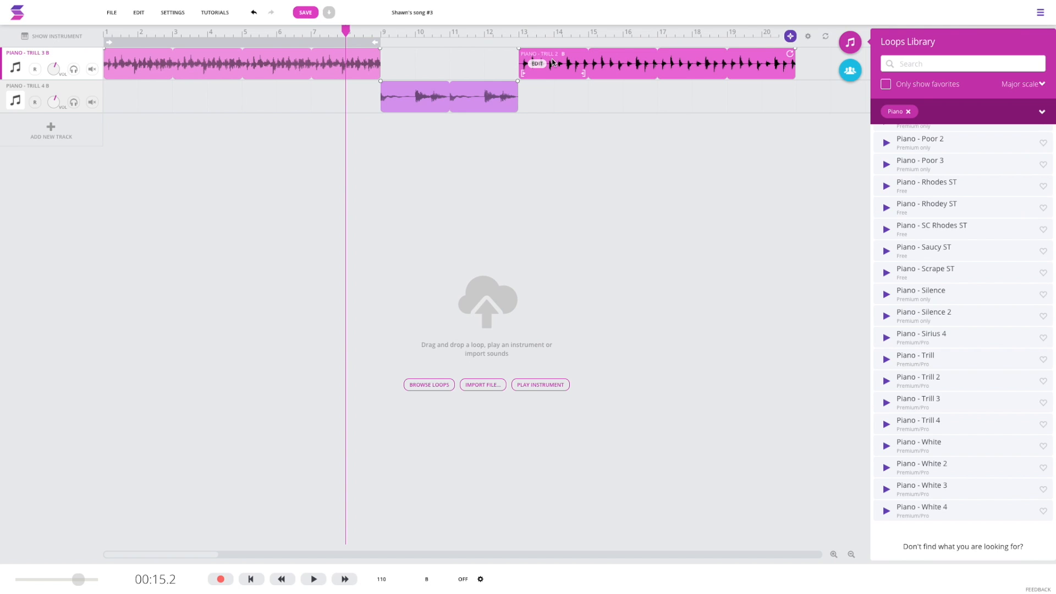
left_click(538, 64)
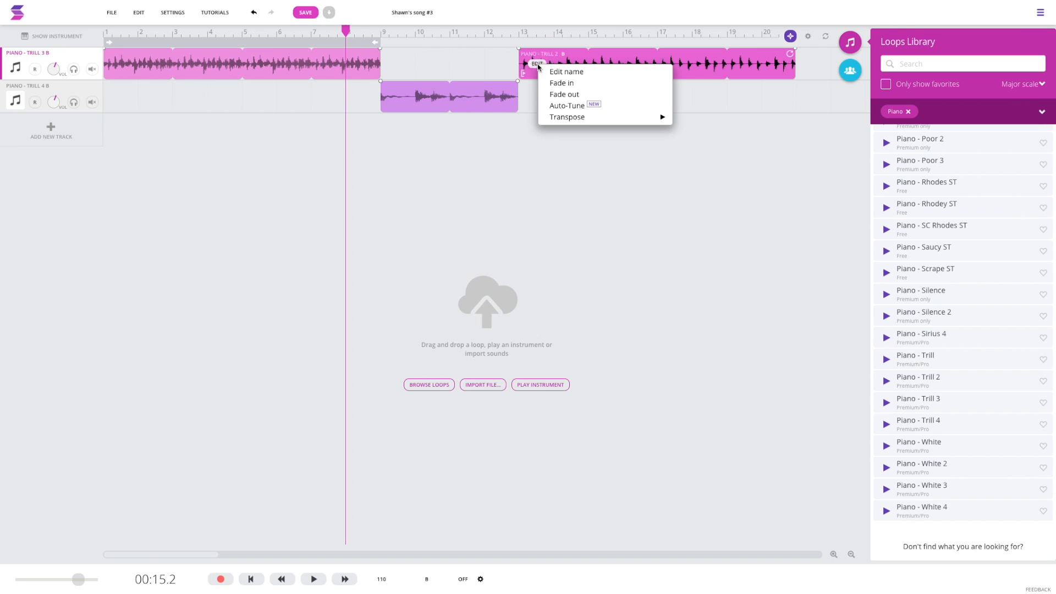
mouse_move(605, 119)
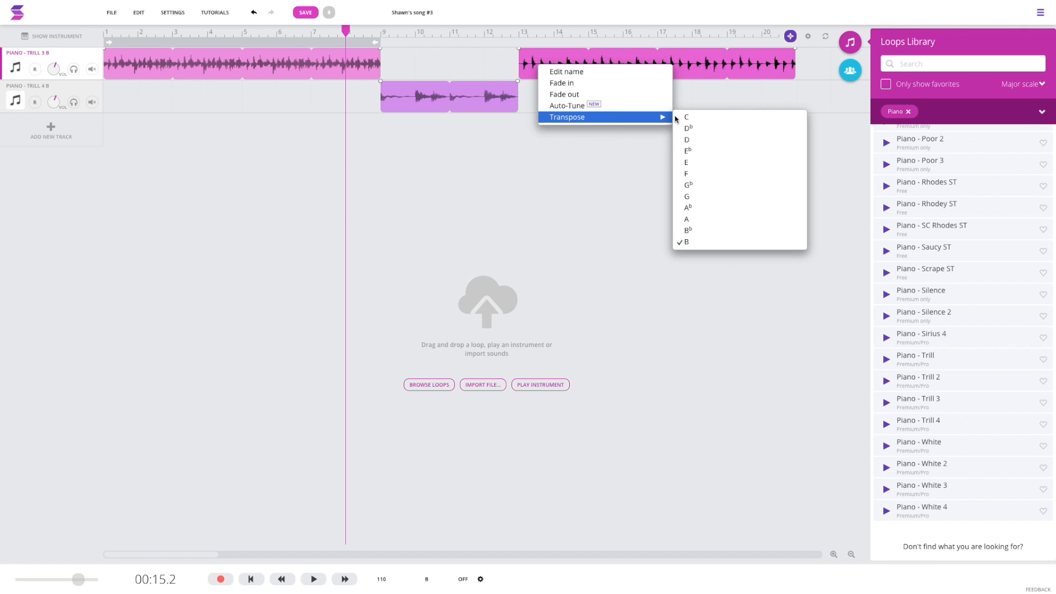
left_click(693, 188)
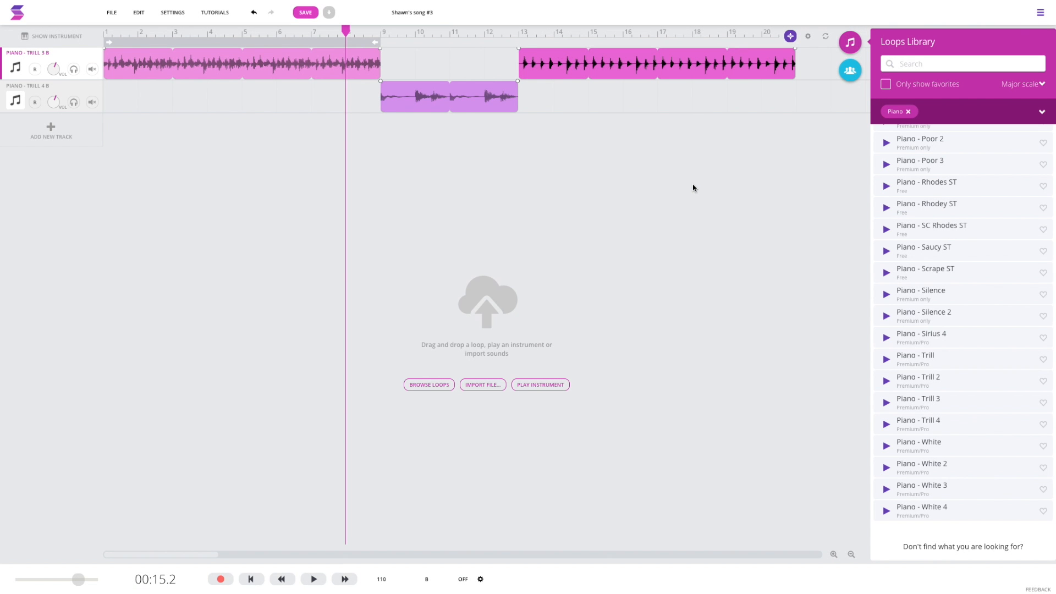
left_click(653, 62)
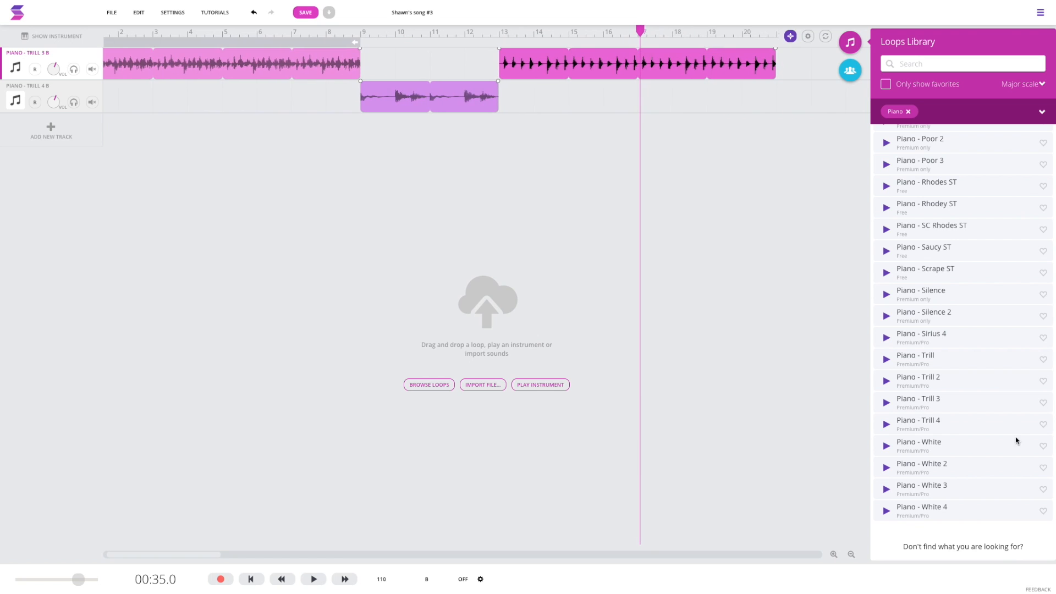
Preview the Piano - White loop and place it on the first track starting at measure 21
left_click(963, 451)
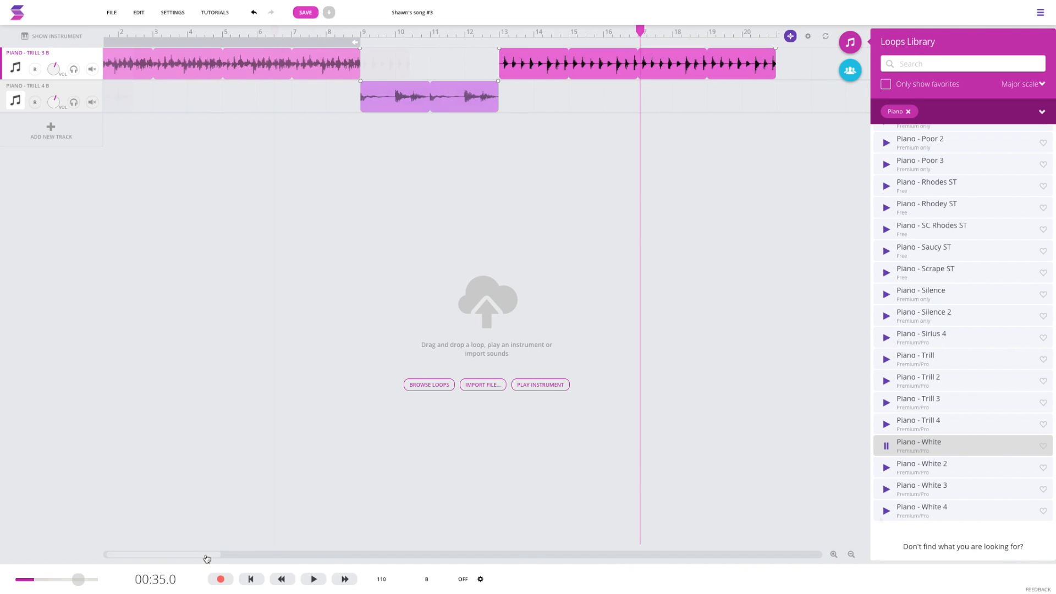
left_click_drag(208, 555, 263, 555)
left_click_drag(902, 445, 415, 77)
left_click(431, 54)
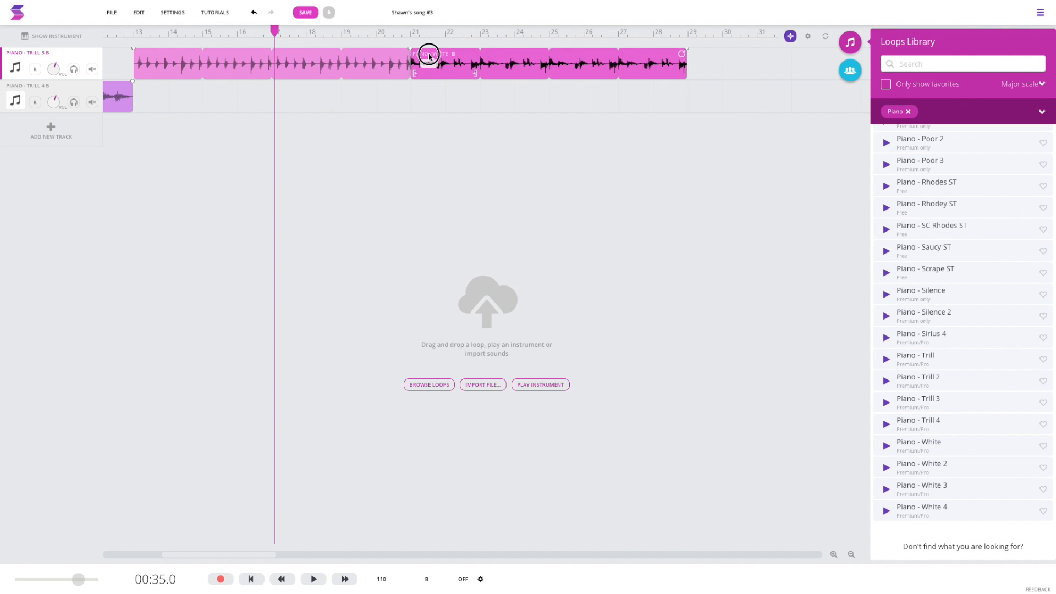
Transpose the Piano - White clip at measure 21 to G♭ and return the playhead to the start of the song
left_click(437, 59)
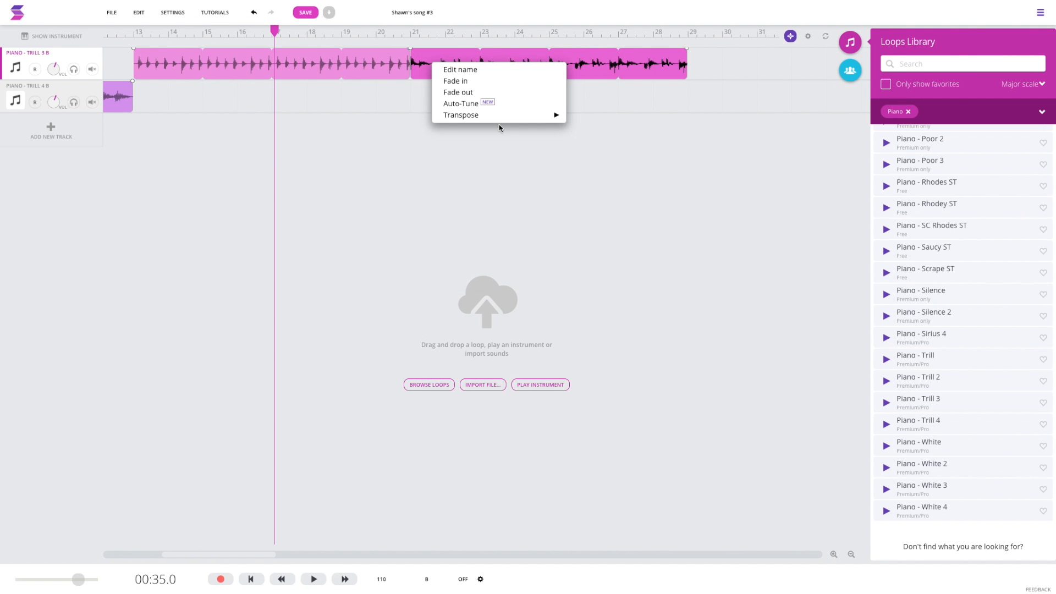
mouse_move(505, 117)
left_click(593, 186)
left_click(352, 34)
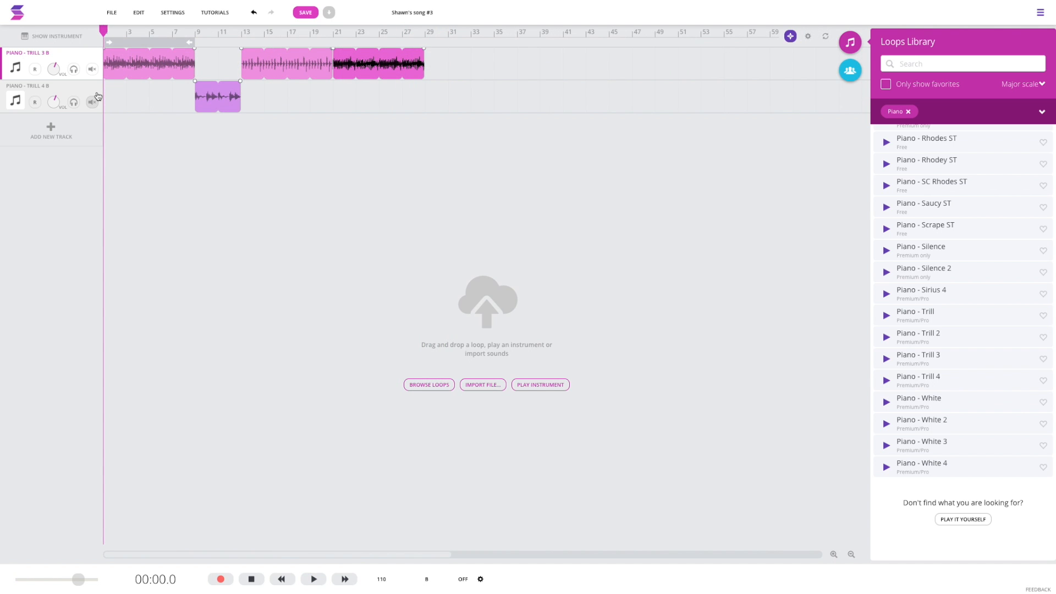
left_click_drag(332, 34, 104, 51)
Clear the Piano filter from the loops library and browse the remaining major-scale loops
left_click(909, 112)
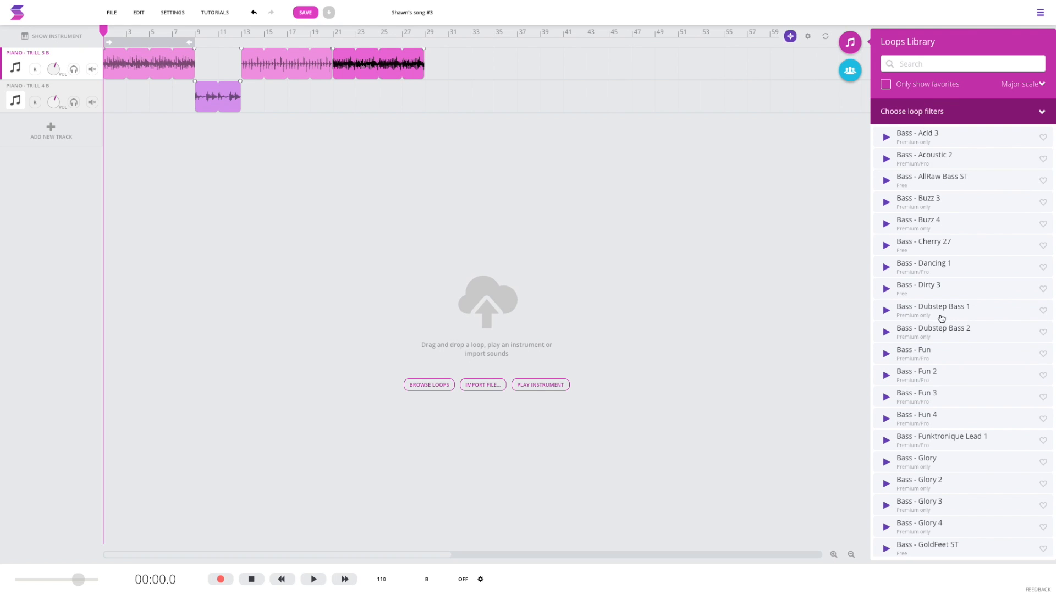
scroll(941, 366, "down", 1)
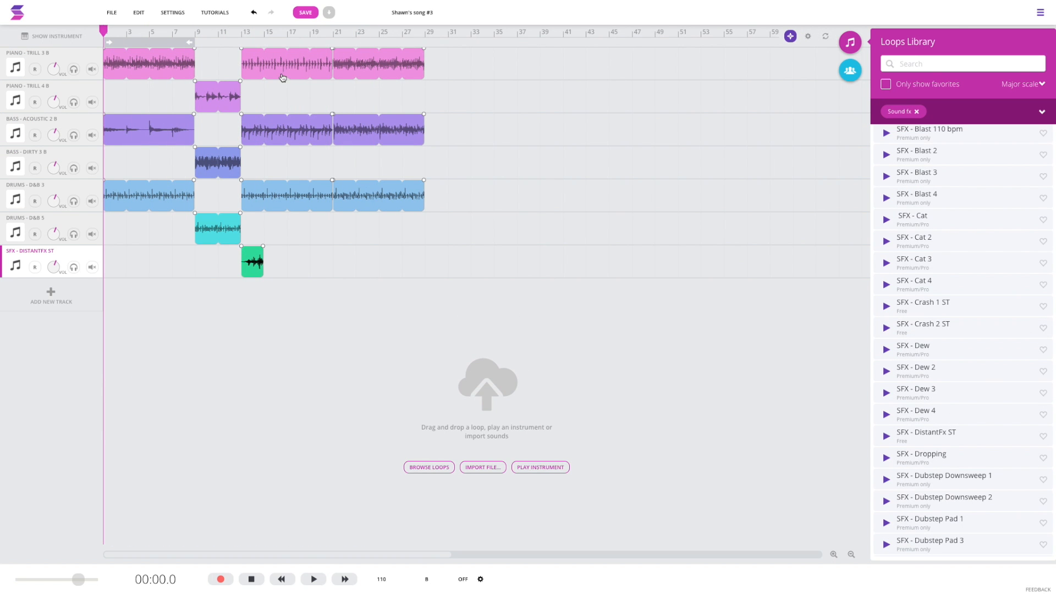
Move the SFX - DistantFx ST clip back so it ends at measure 13 and set the playhead at measure 13
mouse_move(105, 32)
left_mouse_down()
mouse_move(134, 32)
mouse_move(104, 32)
left_mouse_up()
left_click_drag(254, 252, 233, 250)
left_click(237, 34)
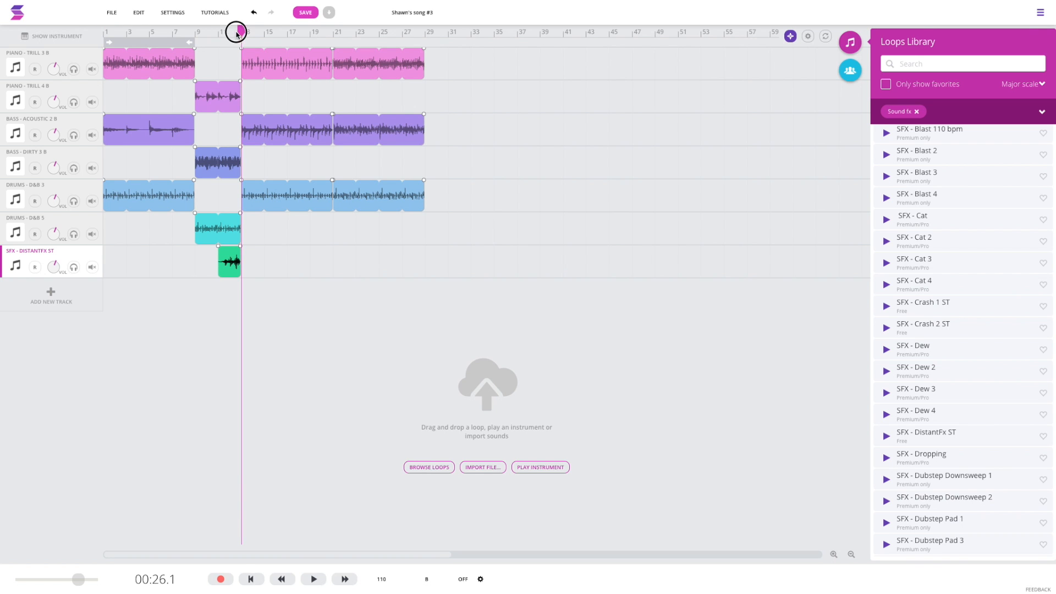
Turn off snapping and shift the SFX - DistantFx ST clip so its loudest part falls on measure 13
left_click(834, 555)
left_click(834, 555)
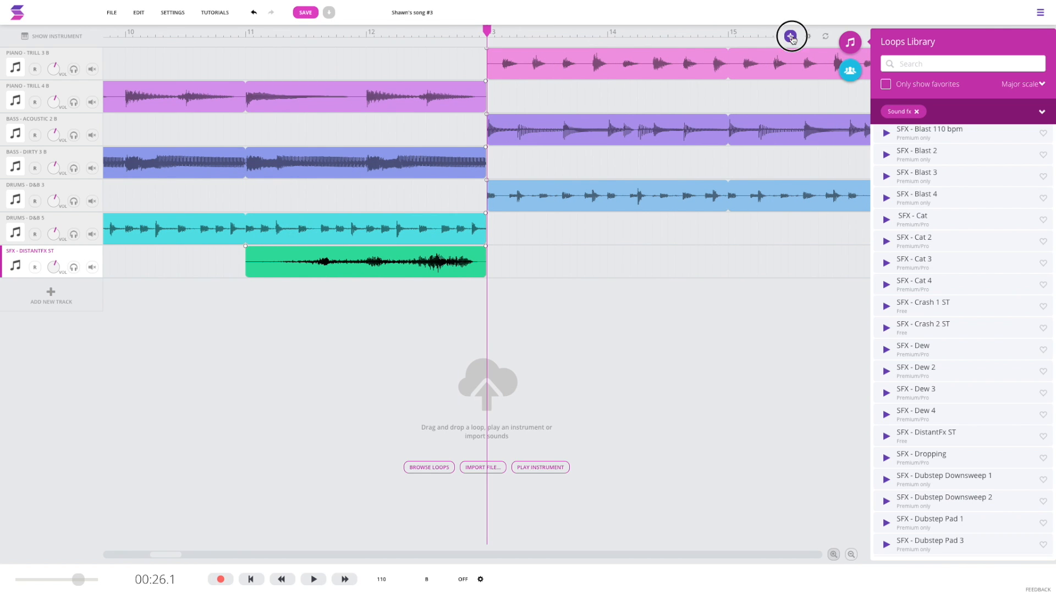
left_click_drag(440, 251, 485, 274)
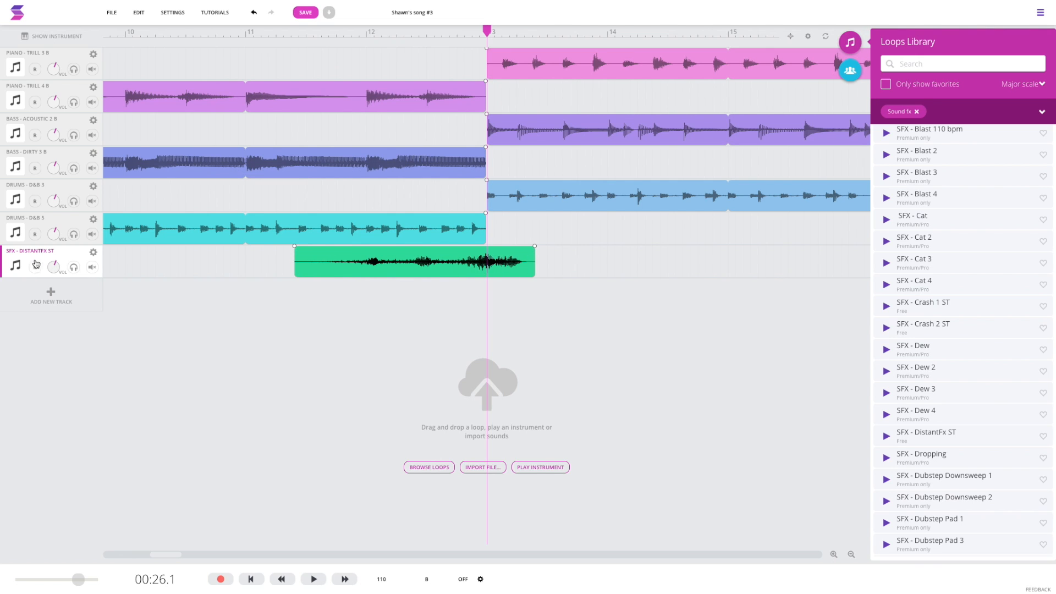
Add a Room effect to the SFX - DistantFx ST track, set its type to Church, and raise its level
left_click(16, 266)
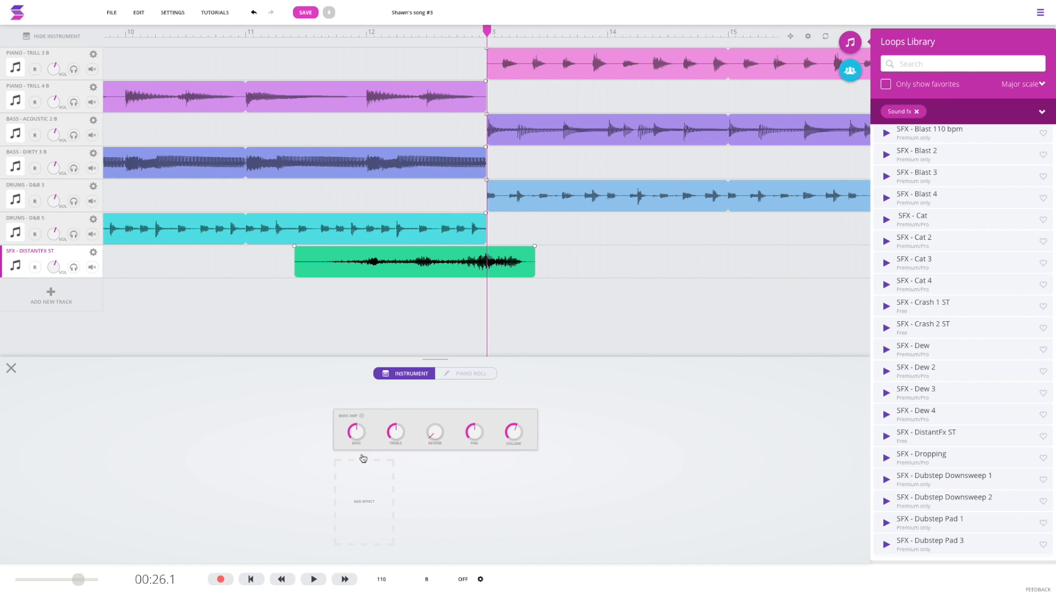
left_click(362, 500)
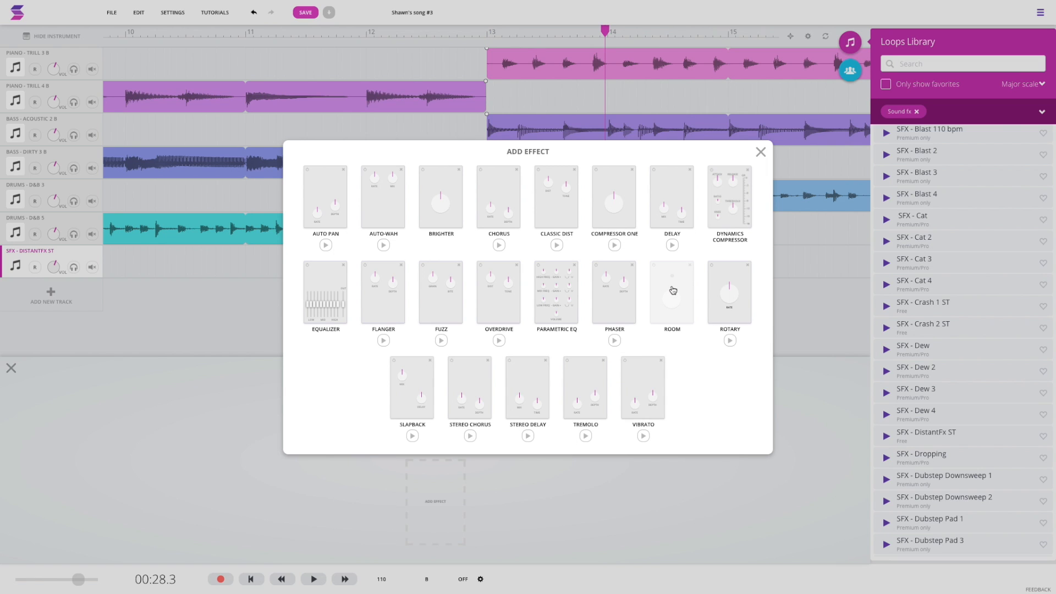
left_click(666, 281)
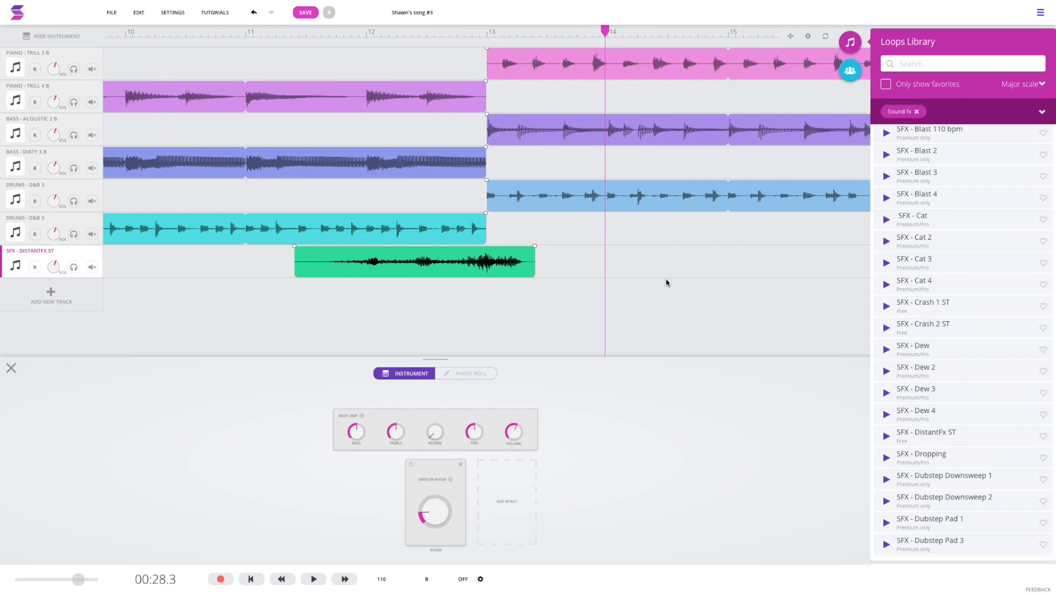
left_click(449, 483)
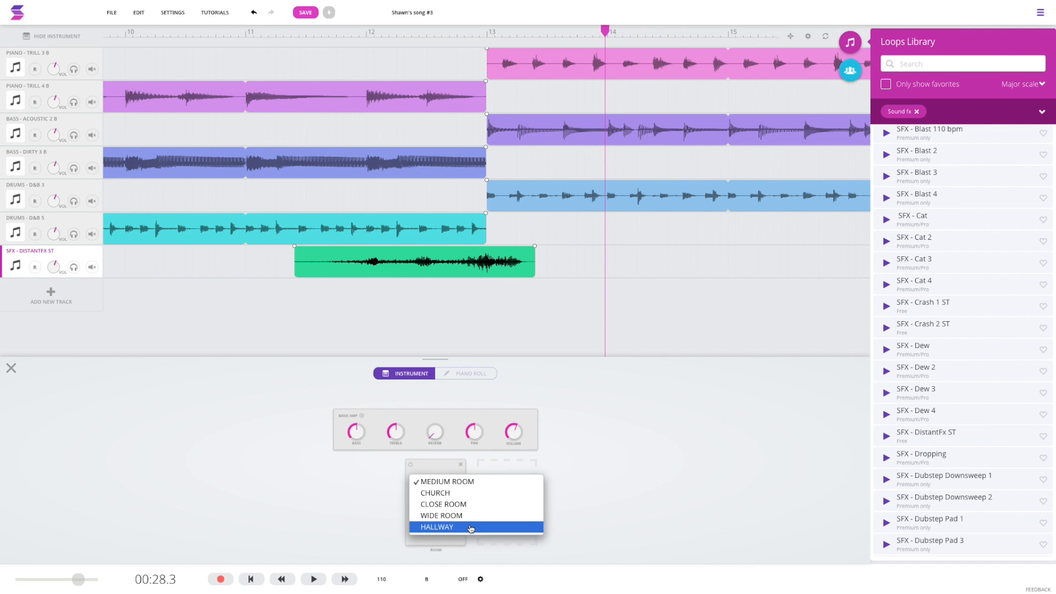
left_click(475, 497)
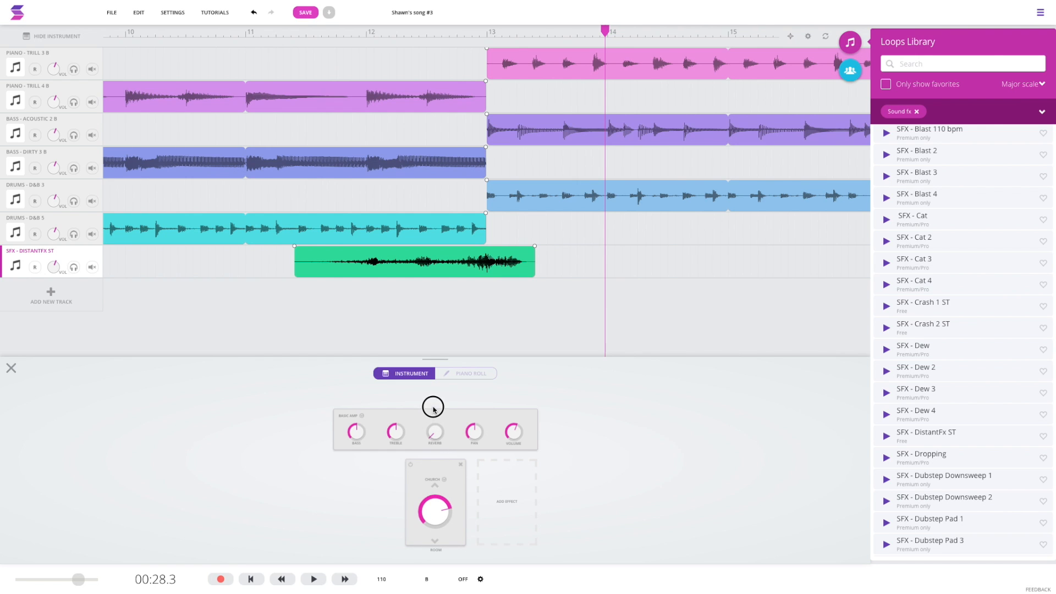
Switch off the Room effect and play the transition from shortly before measure 12 past measure 13
left_click(413, 467)
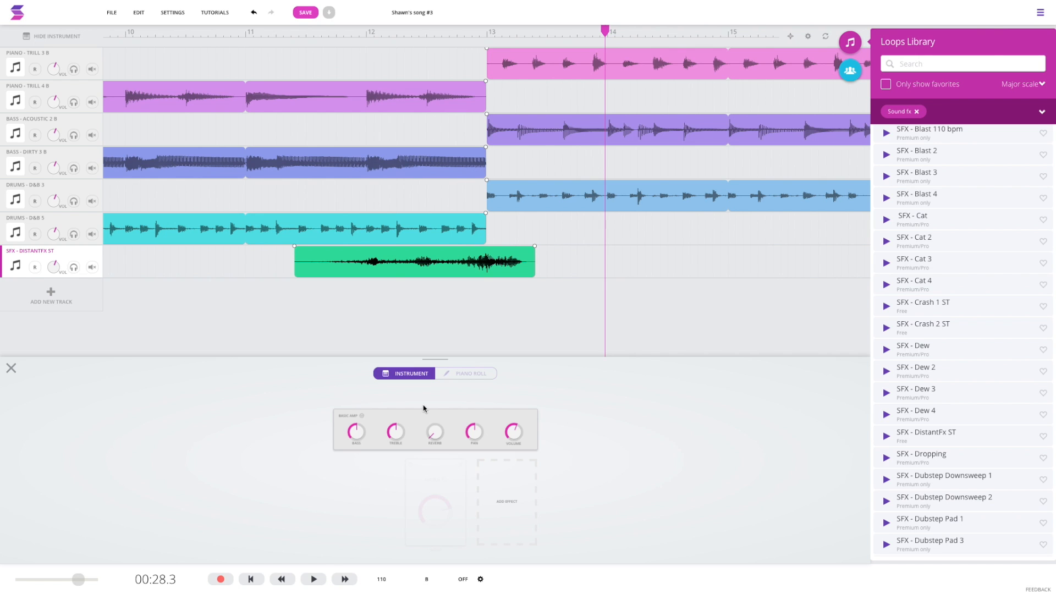
left_click(333, 34)
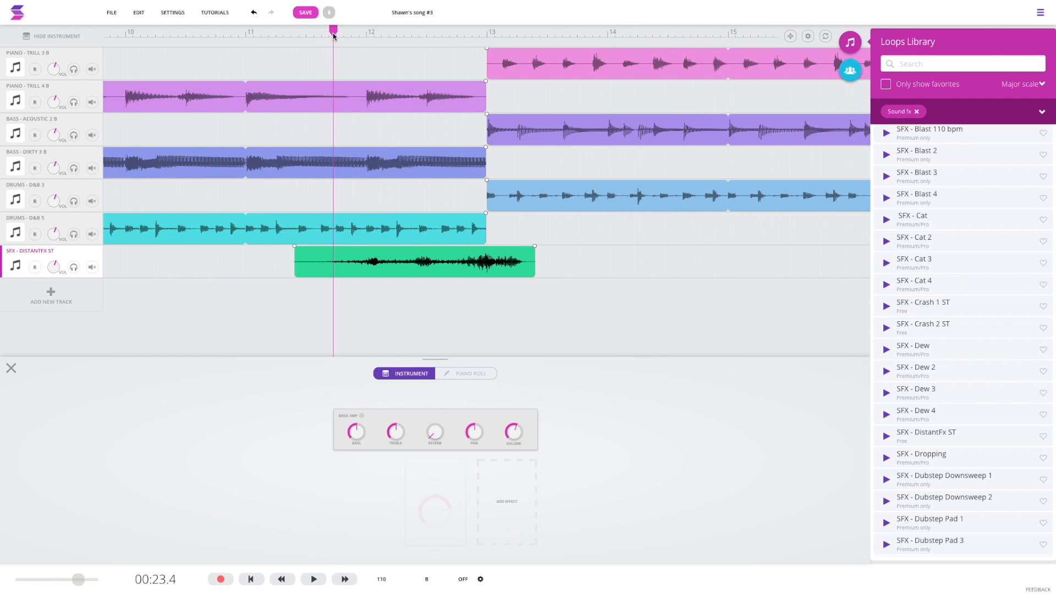
key("space")
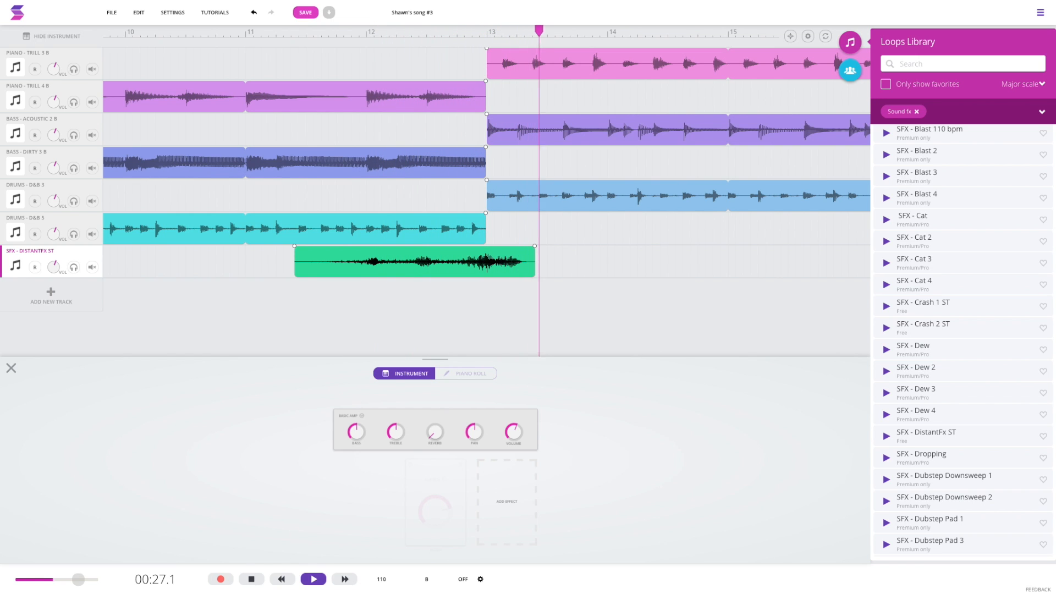
key("space")
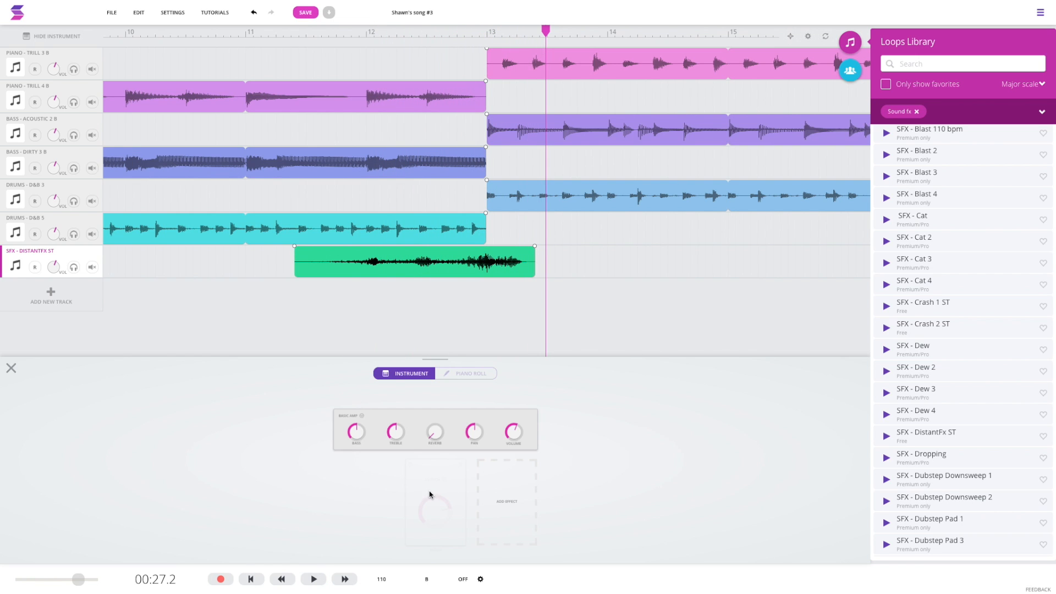
Switch the Room effect back on and play the transition from just after measure 11 to about measure 14
left_click(410, 465)
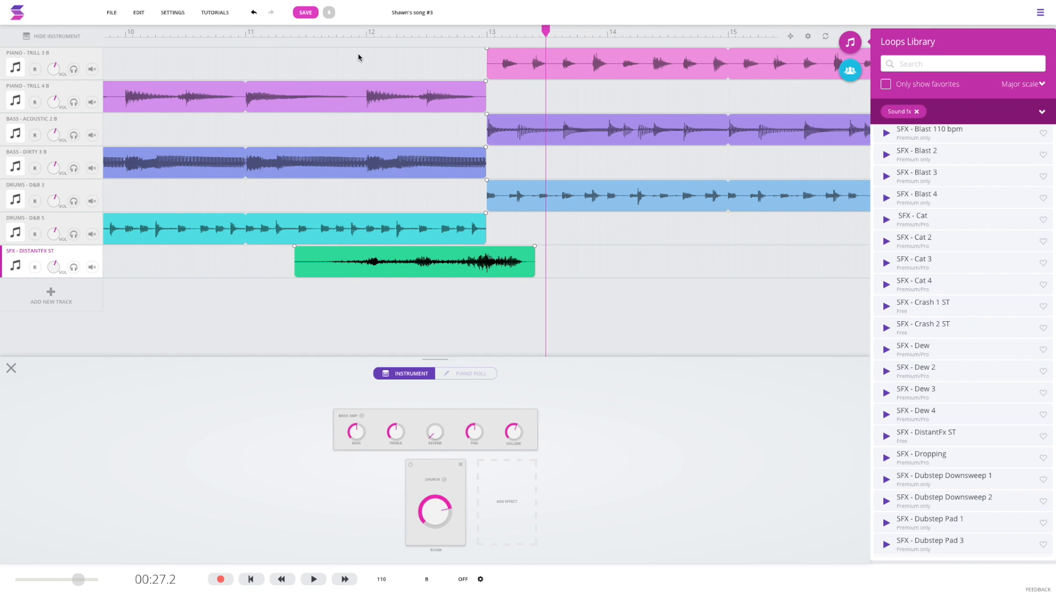
left_click(263, 33)
key("space")
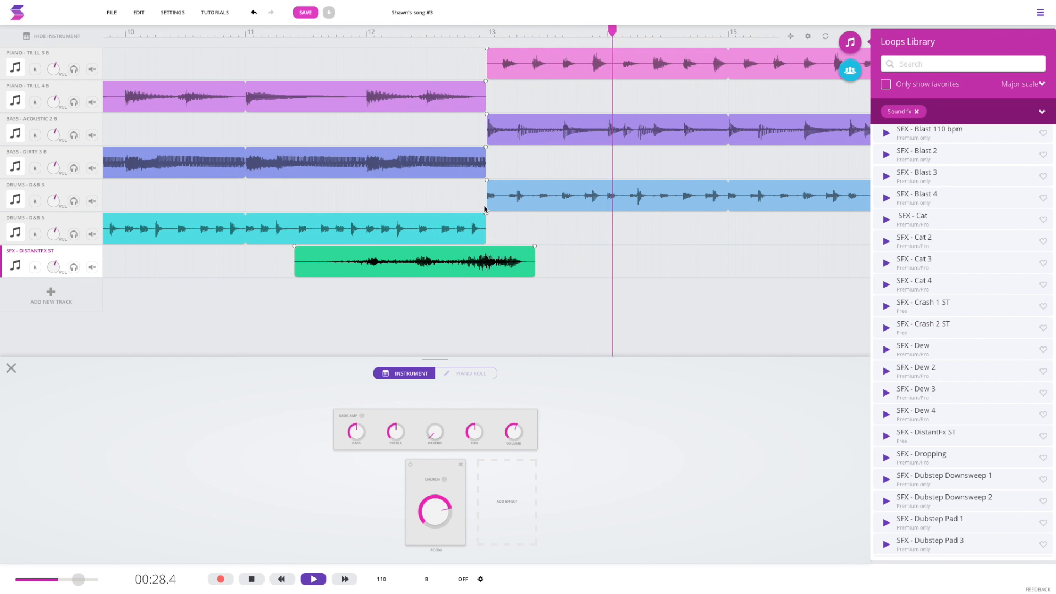
key("space")
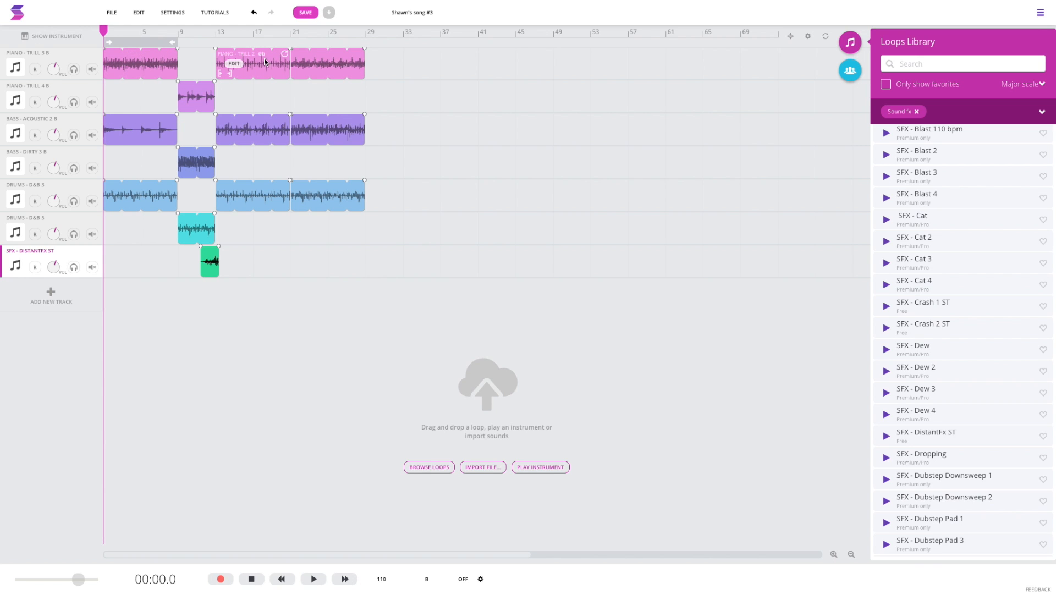
Transpose the two bass clips starting at measures 13 and 21 on the Bass - Acoustic 2 track to G♭
left_click(234, 131)
mouse_move(297, 187)
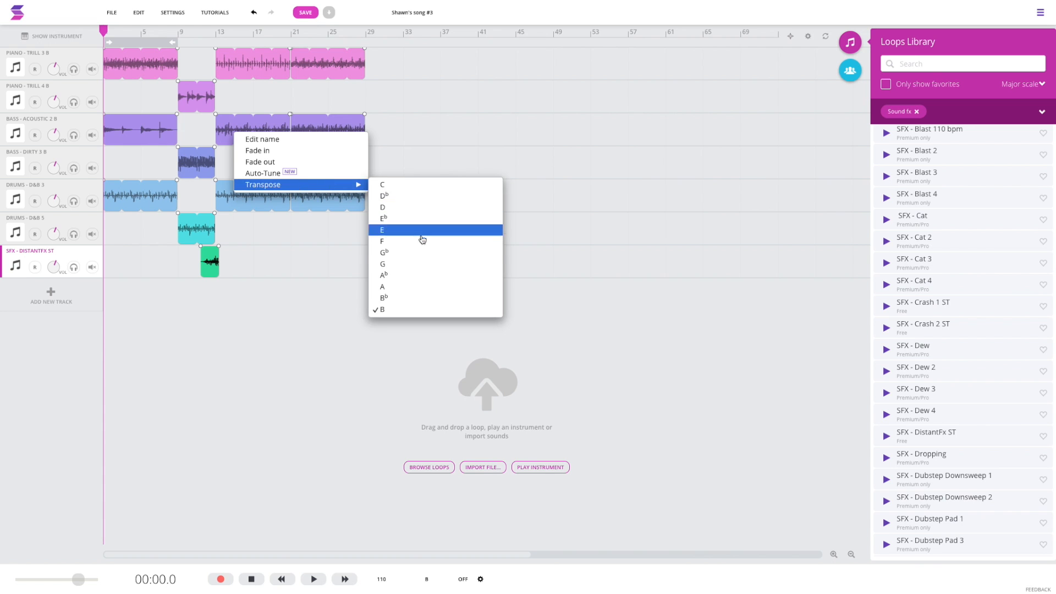
left_click(421, 256)
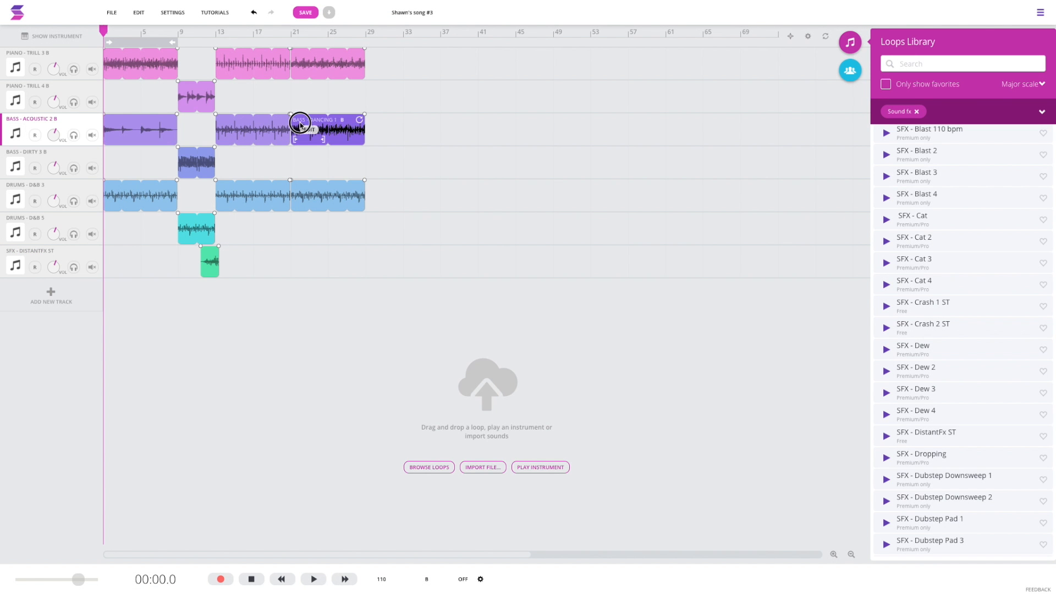
left_click(306, 125)
mouse_move(376, 182)
left_click(483, 251)
left_click(318, 264)
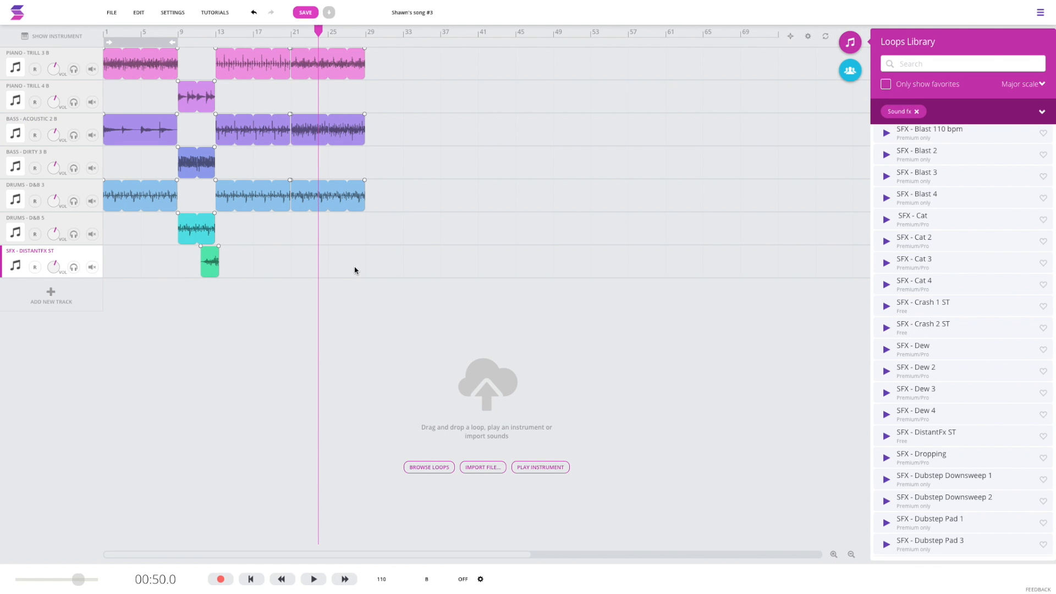
Select every clip in the arrangement and copy them all
left_click_drag(342, 264, 112, 57)
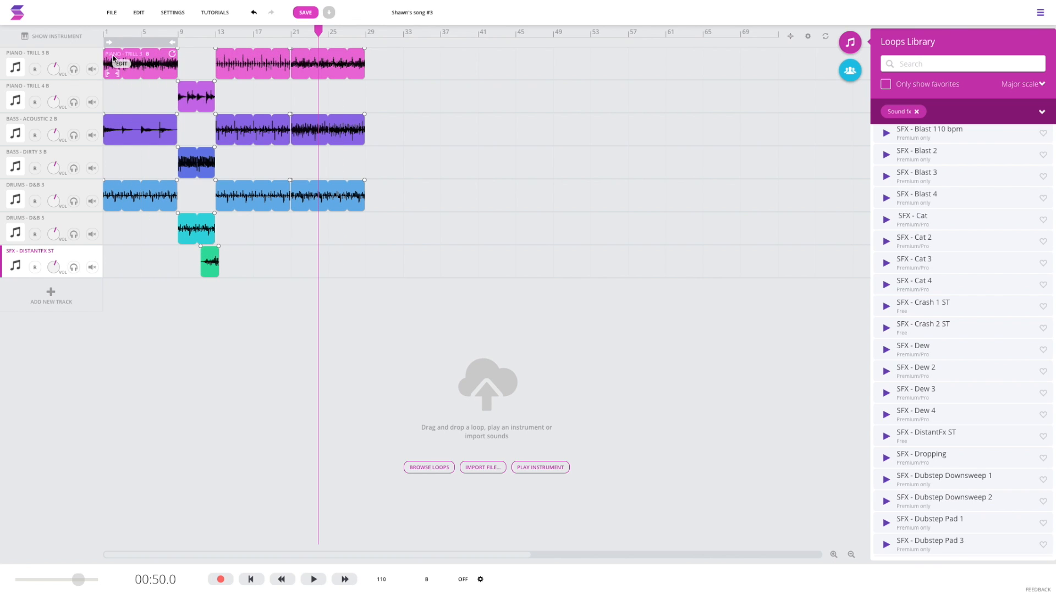
left_click(139, 13)
left_click(170, 61)
left_click(139, 13)
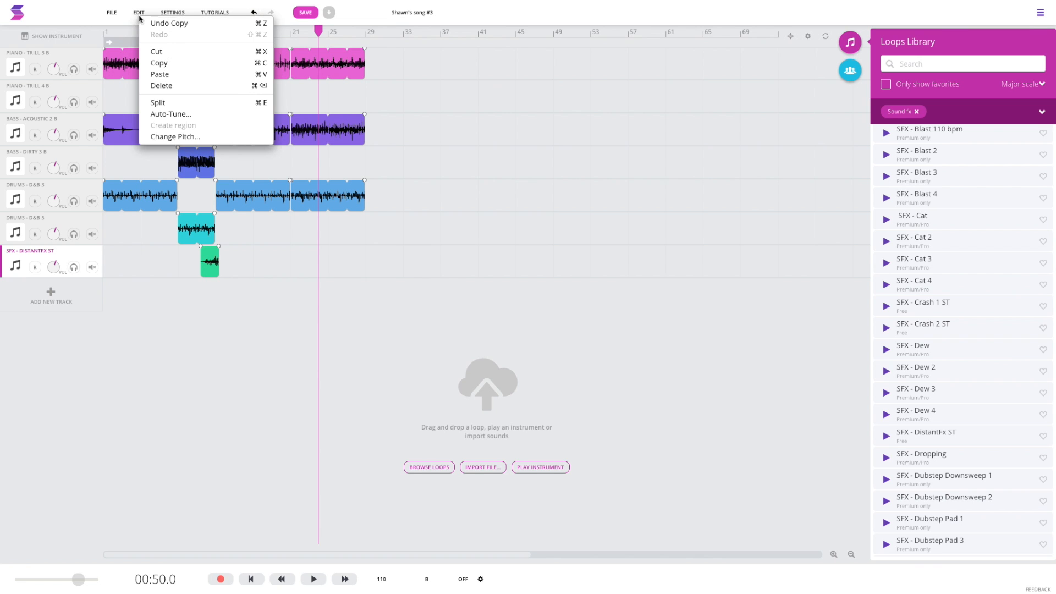
left_click(235, 74)
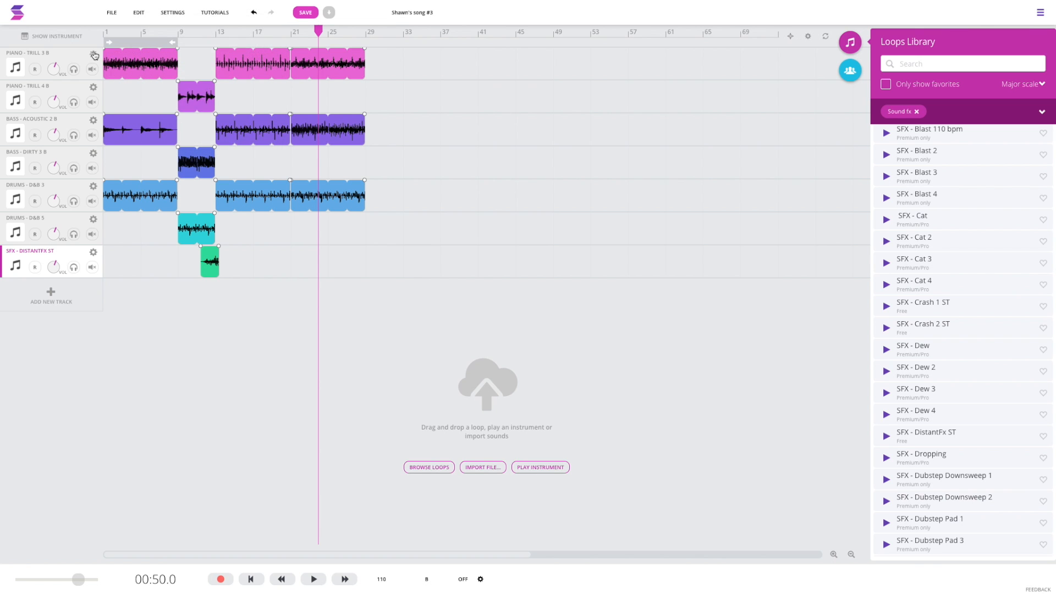
Turn snapping on and paste the copied arrangement at measure 45, starting from the Piano - Trill 3 track
left_click(68, 56)
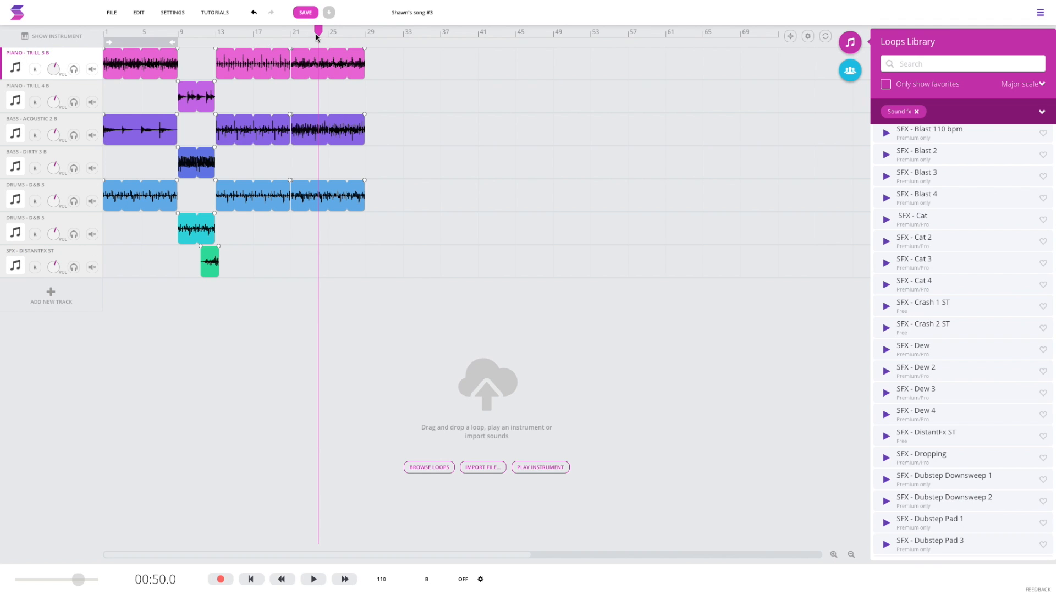
left_click_drag(320, 33, 522, 35)
left_click(790, 37)
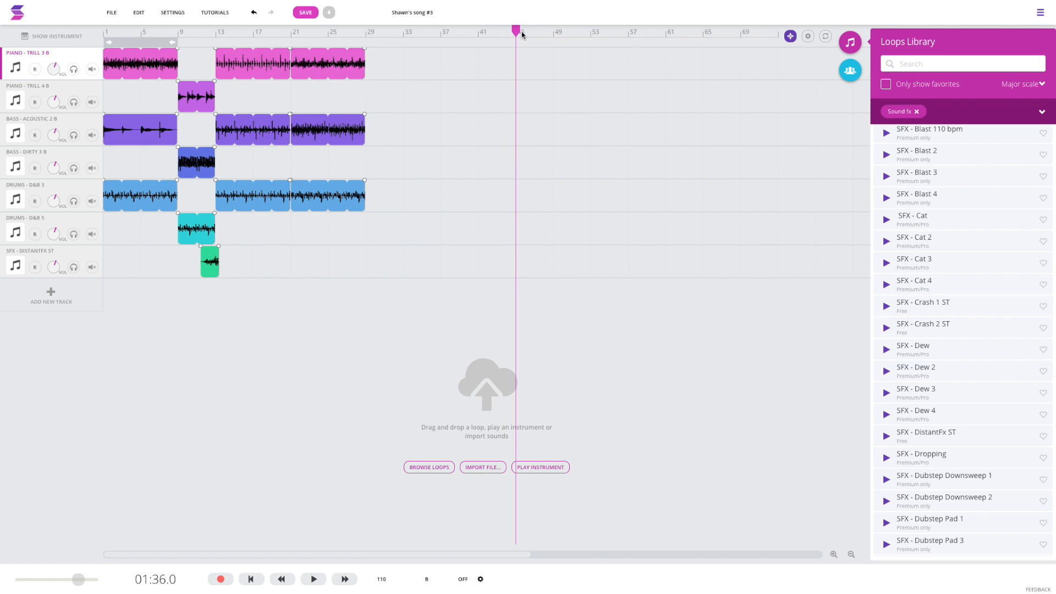
left_click(138, 12)
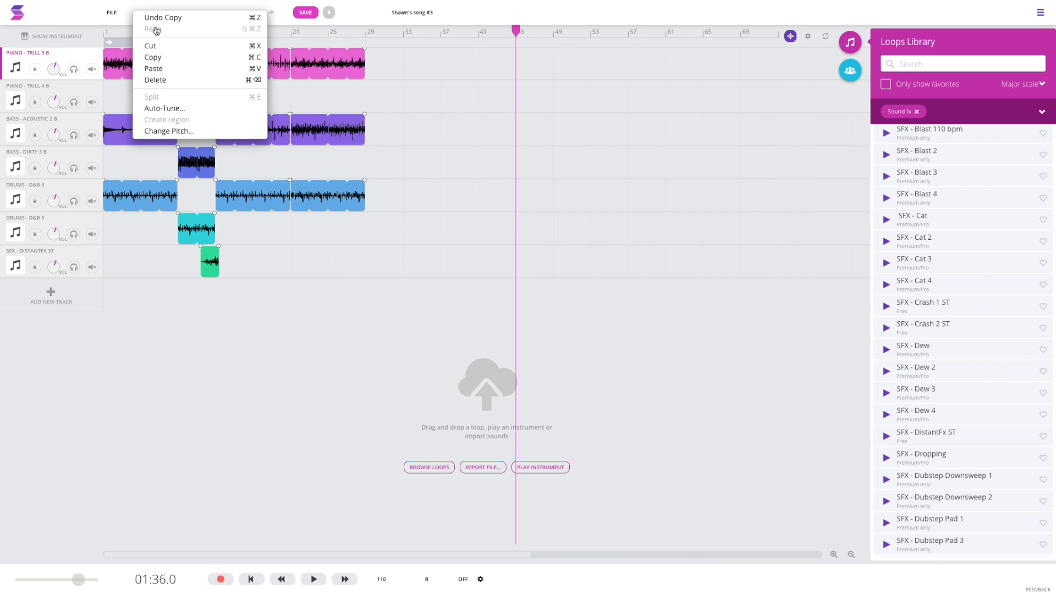
left_click(182, 70)
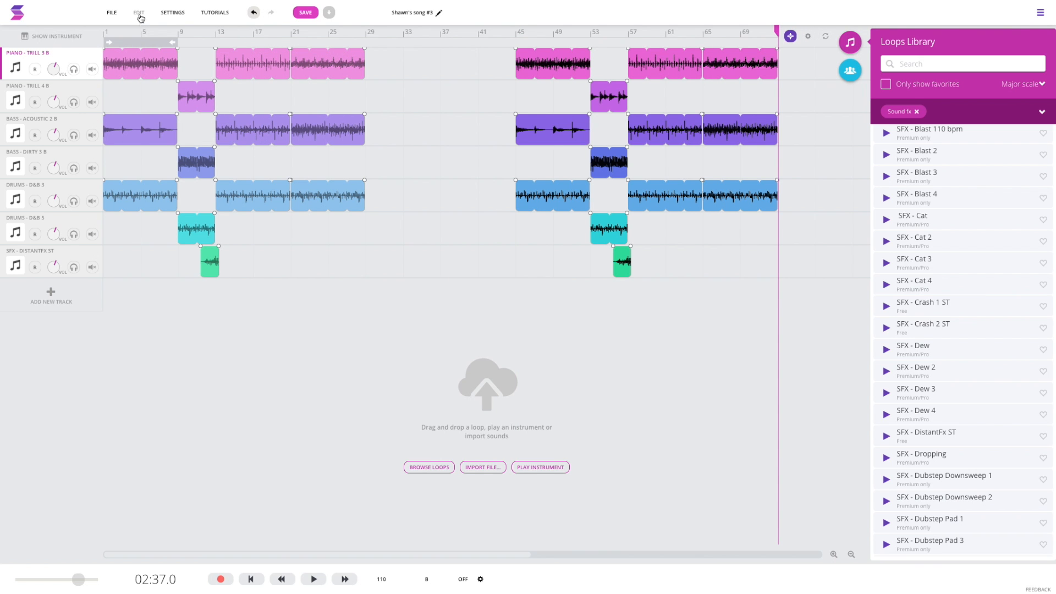
Transpose the copied Piano - Trill 2 clip at measure 57 to B
mouse_move(520, 59)
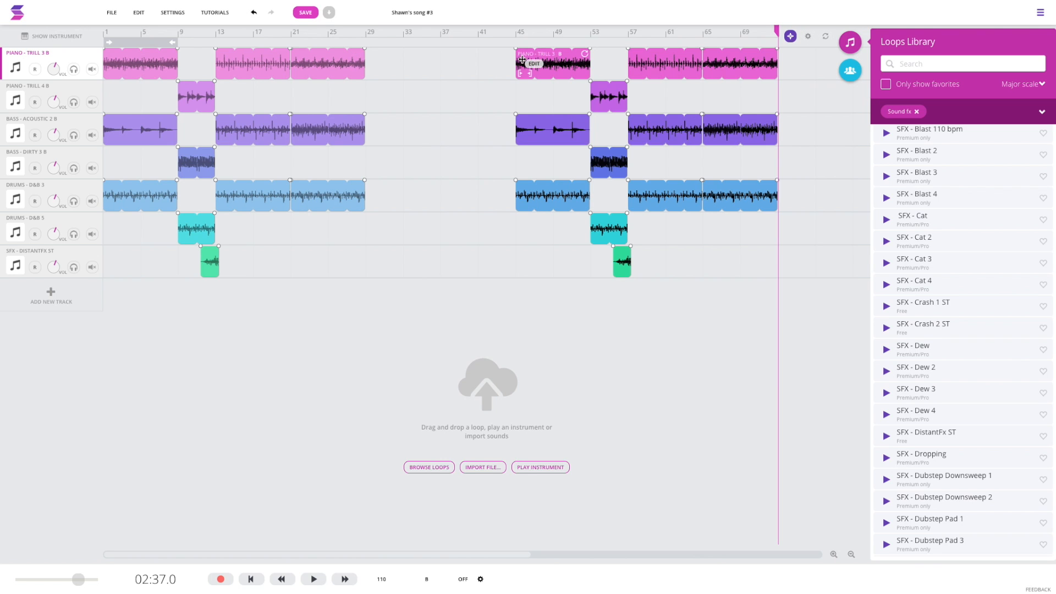
mouse_move(646, 65)
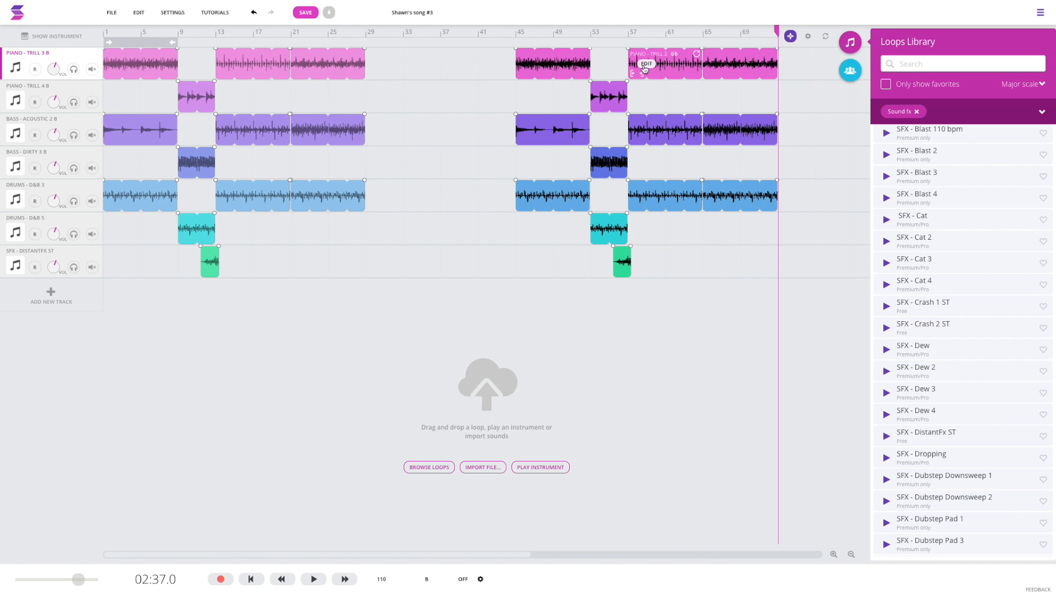
left_click(646, 66)
mouse_move(770, 117)
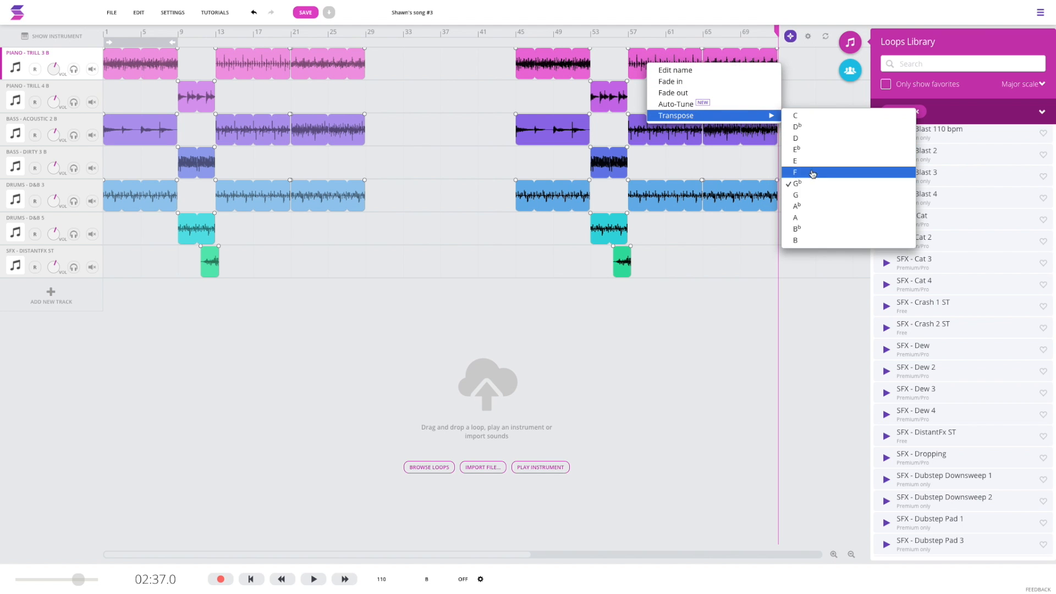
left_click(813, 242)
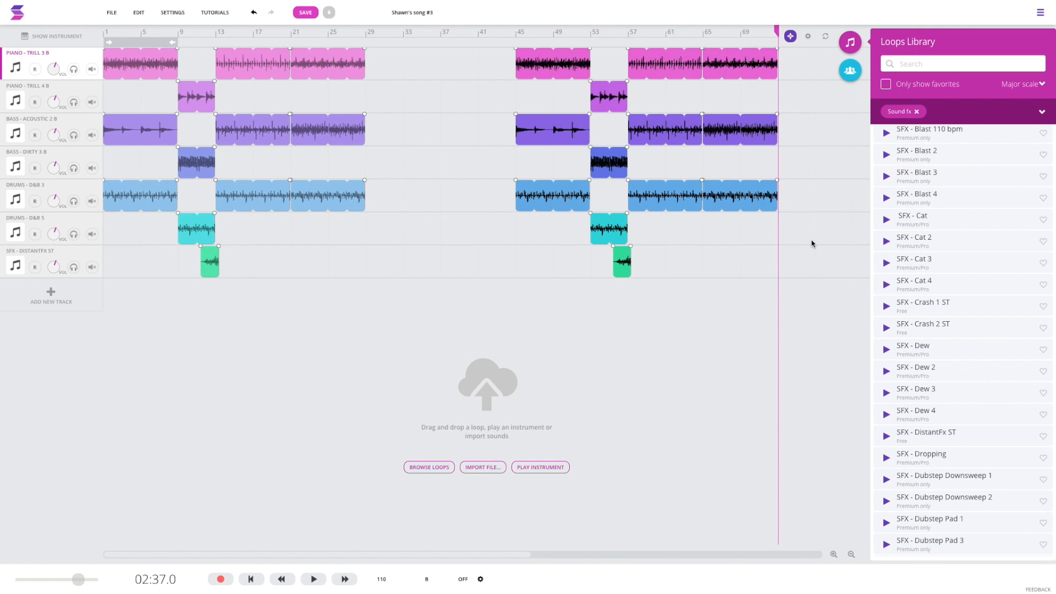
Transpose the copied bass clips at measures 57 and 65 to B
left_click(644, 134)
mouse_move(707, 184)
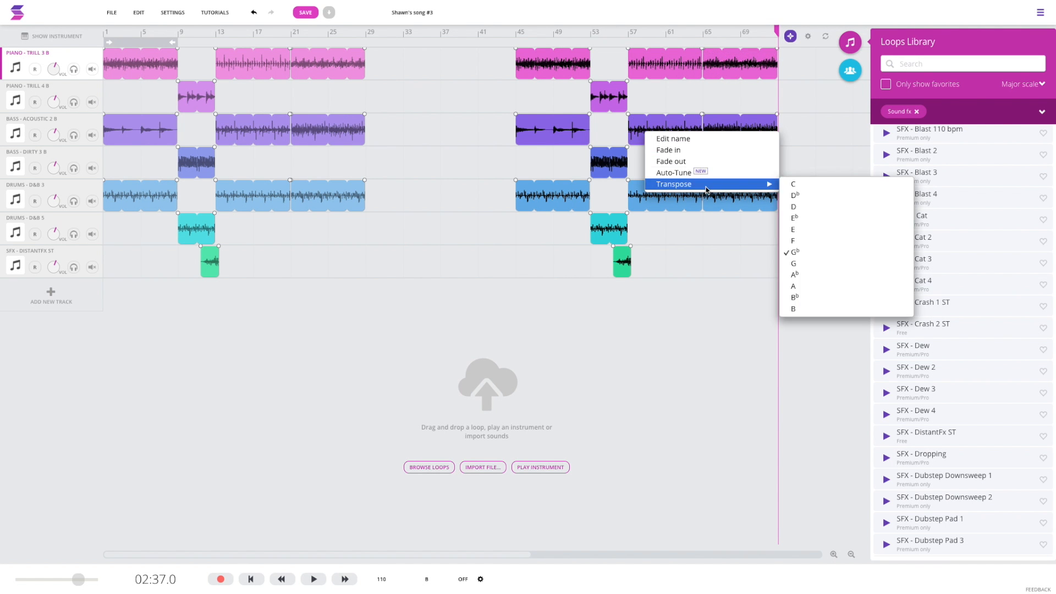
left_click(858, 308)
left_click(722, 131)
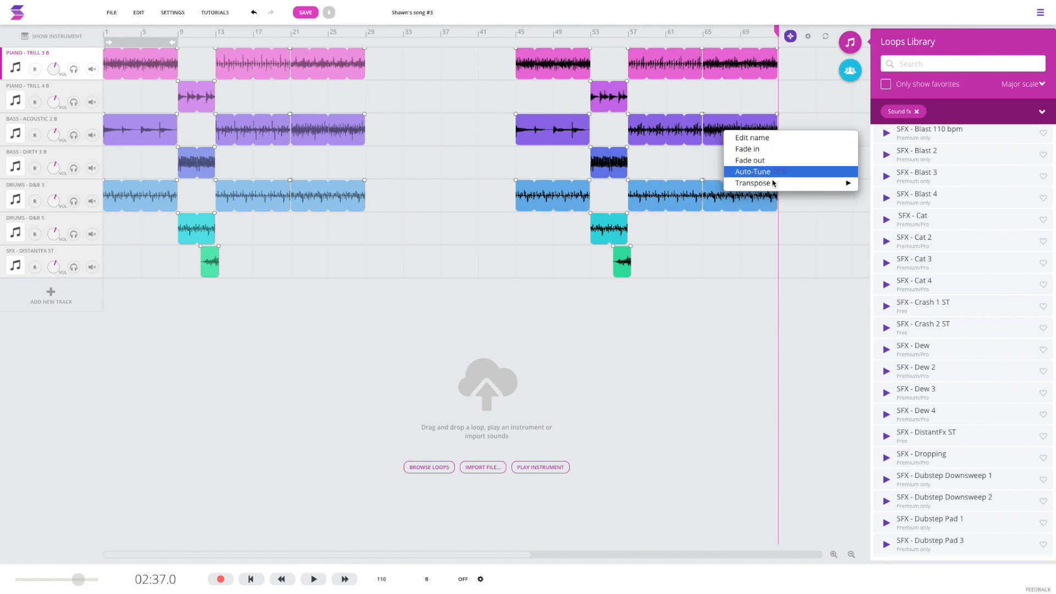
mouse_move(845, 184)
left_click(894, 309)
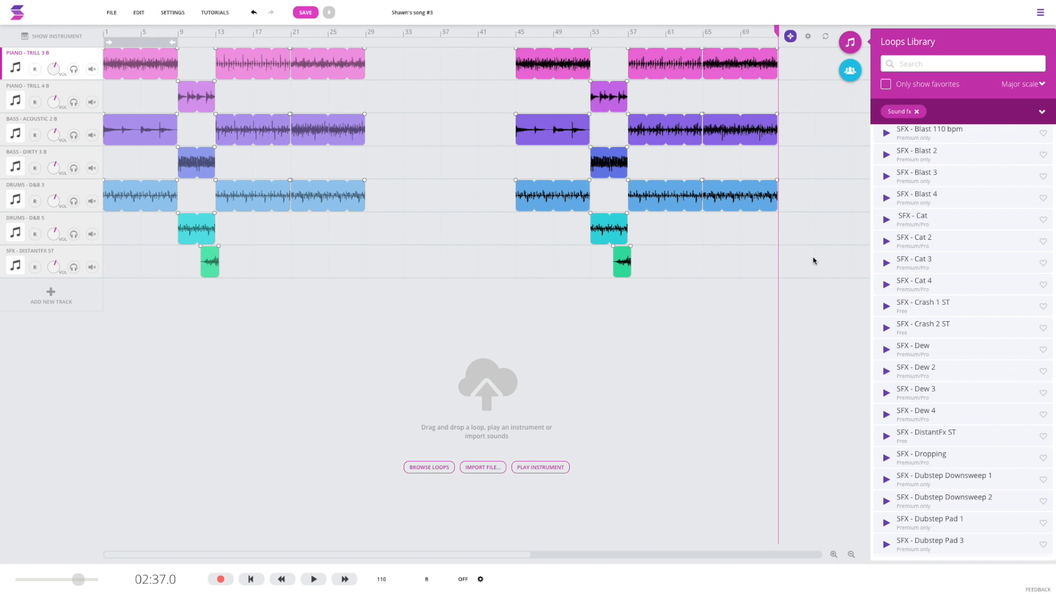
left_click_drag(732, 38, 589, 31)
mouse_move(537, 65)
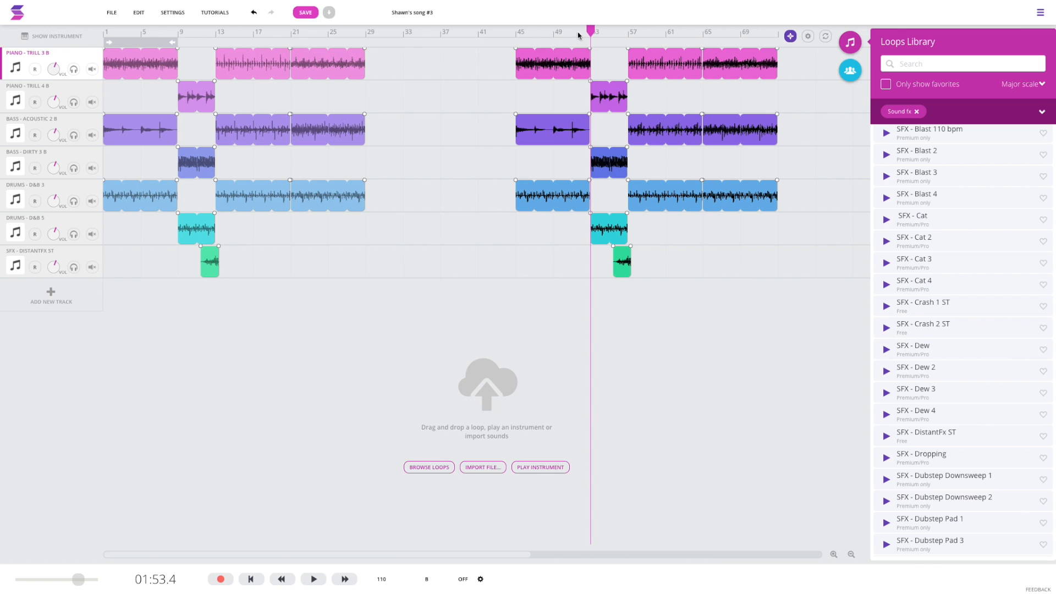
left_click_drag(597, 33, 555, 34)
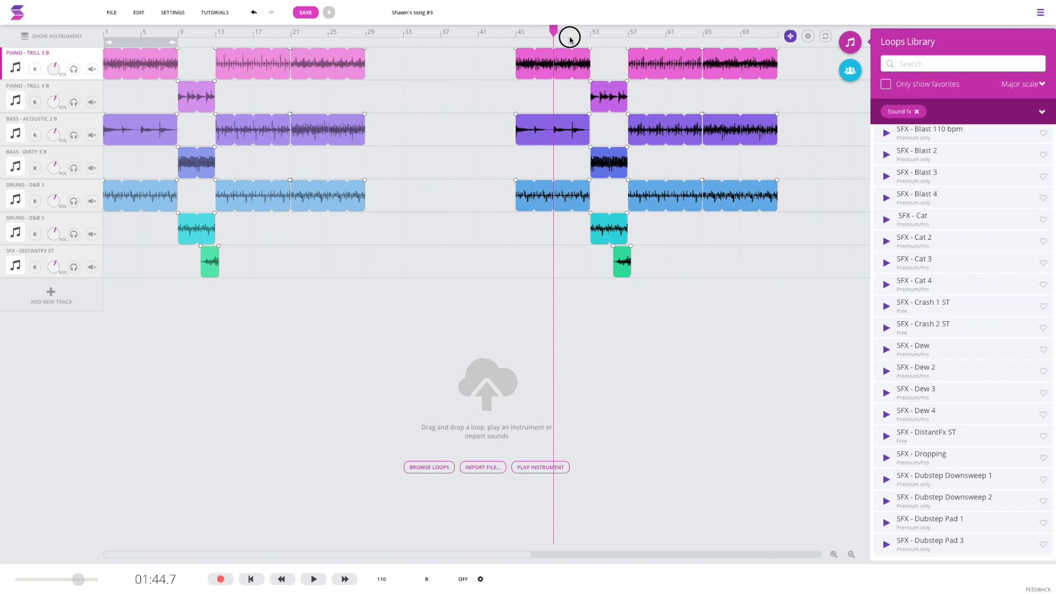
Copy the first Piano - Trill 3 clip to measure 29 and shorten the copy to two measures
left_click(106, 53)
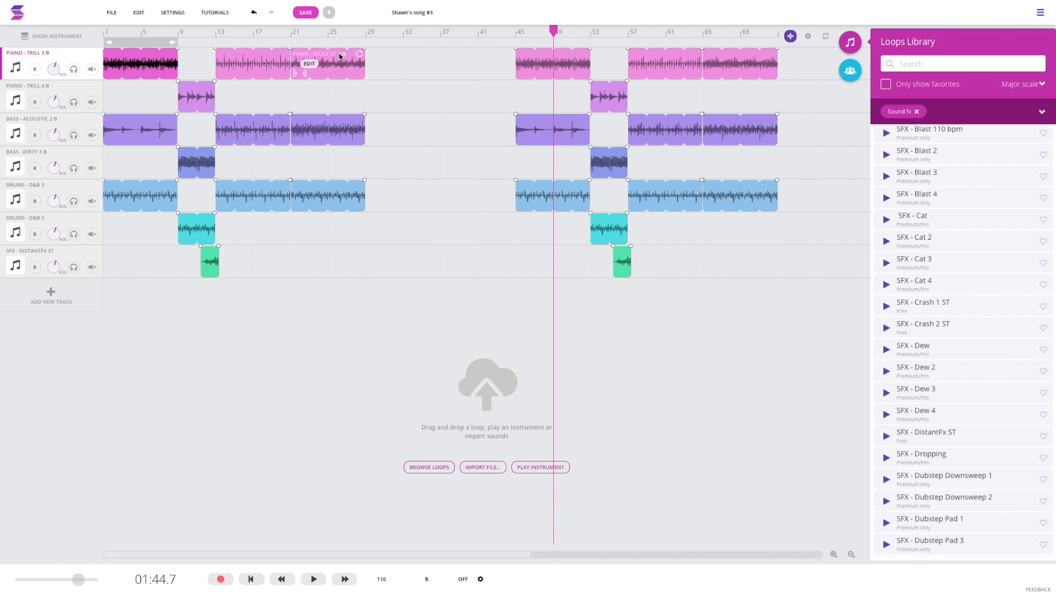
left_click(366, 33)
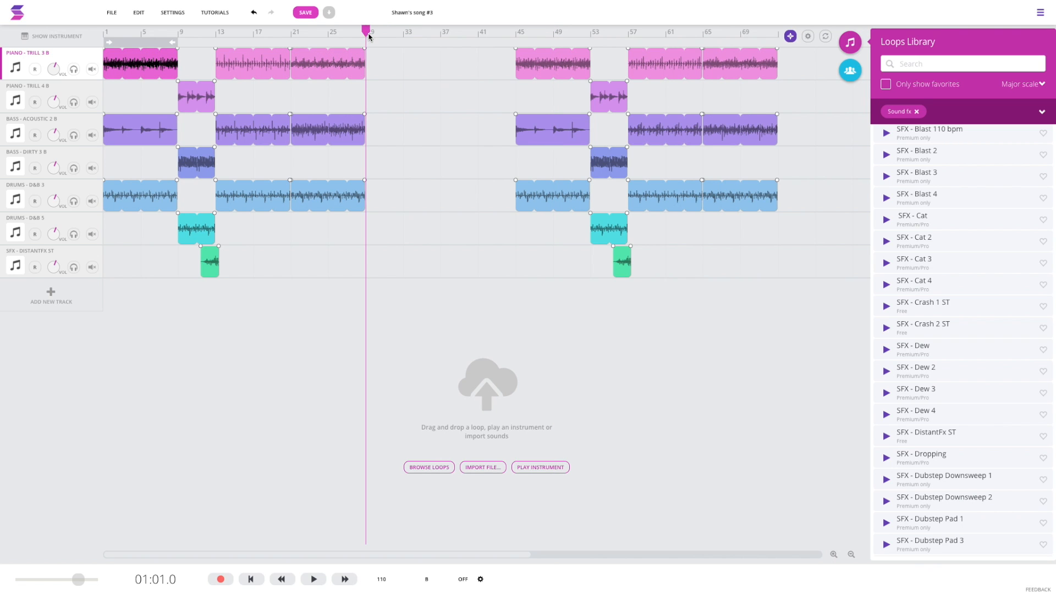
key("ctrl+v")
left_click_drag(438, 76, 379, 73)
Copy the Piano - Trill 2 clip from measure 13 to measure 37 and shorten the copy to two measures
left_click(223, 58)
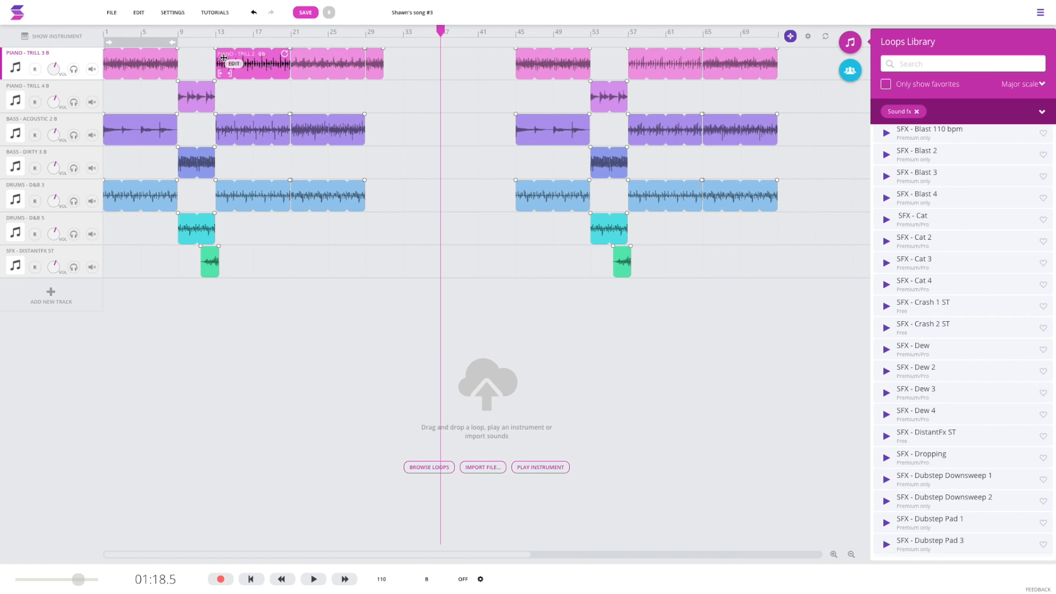
mouse_move(440, 30)
left_mouse_down()
mouse_move(429, 34)
mouse_move(444, 32)
left_mouse_up()
key("ctrl+v")
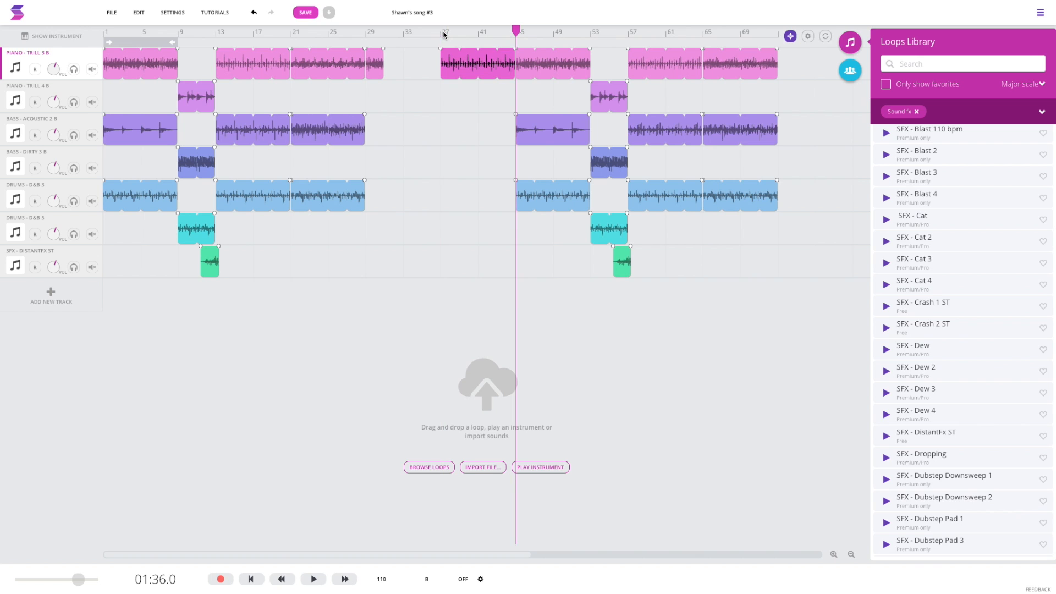
left_click_drag(513, 72, 459, 72)
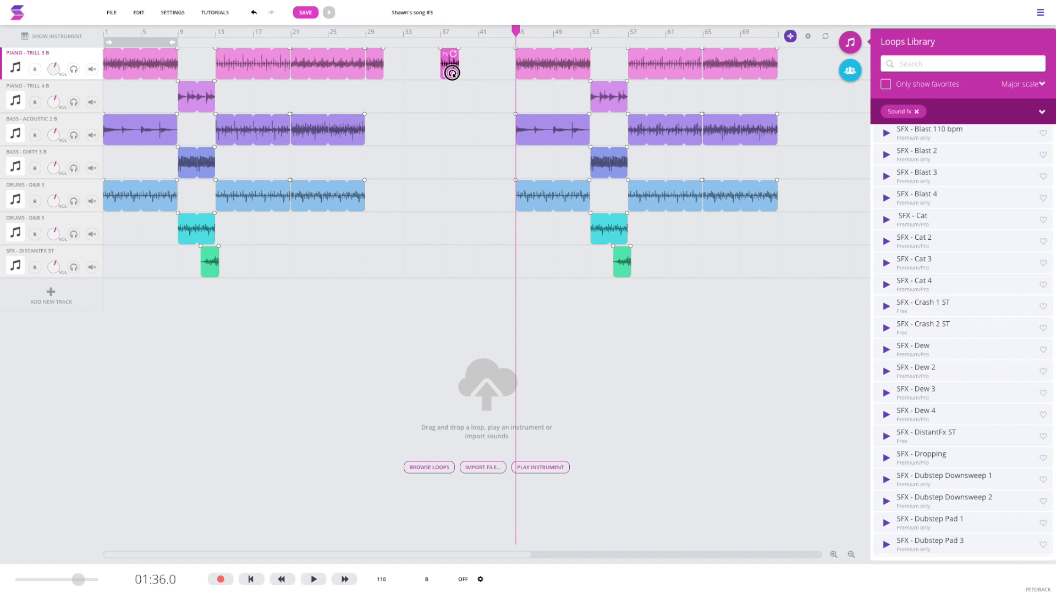
Duplicate the two-measure Piano - Trill 3 clip three times from measure 31, filling the track up to measure 37
left_click(367, 34)
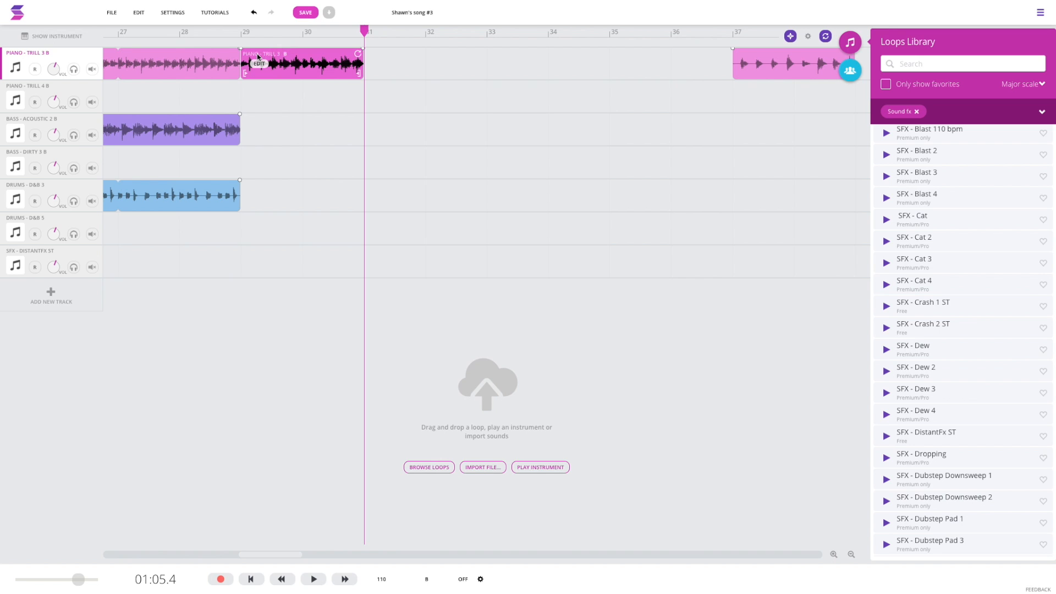
key("ctrl+v")
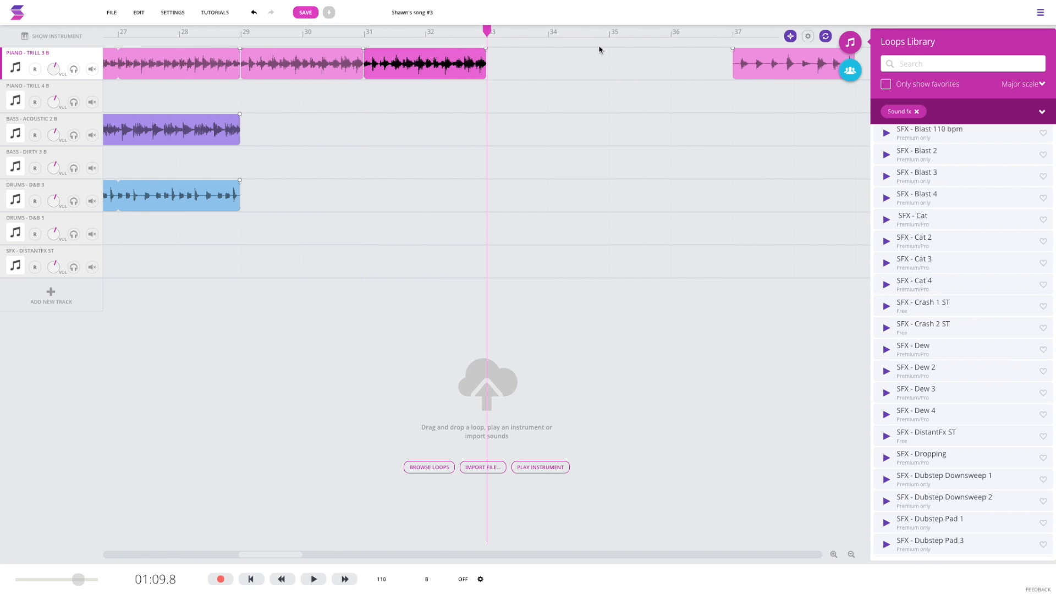
key("ctrl+v")
key("ctrl+v")
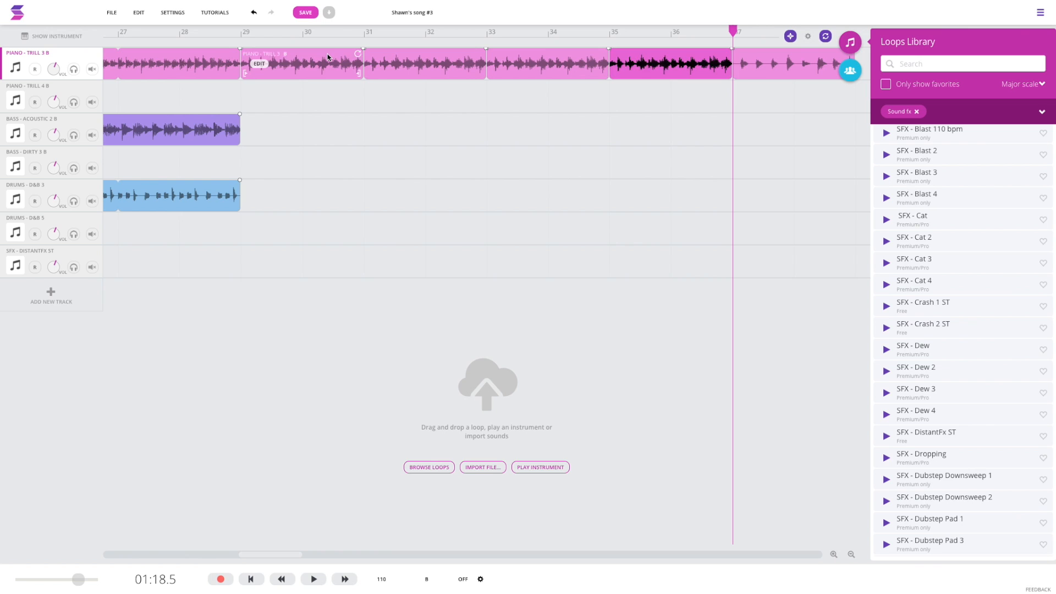
Transpose the Piano - Trill 3 clip at measure 31 to A
left_click(311, 62)
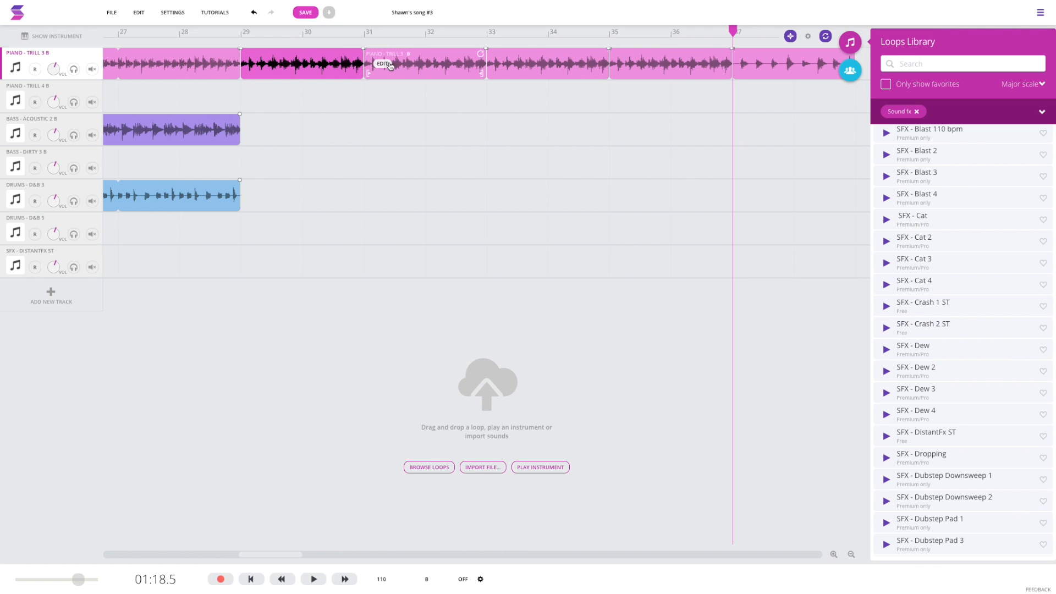
left_click(384, 63)
mouse_move(447, 118)
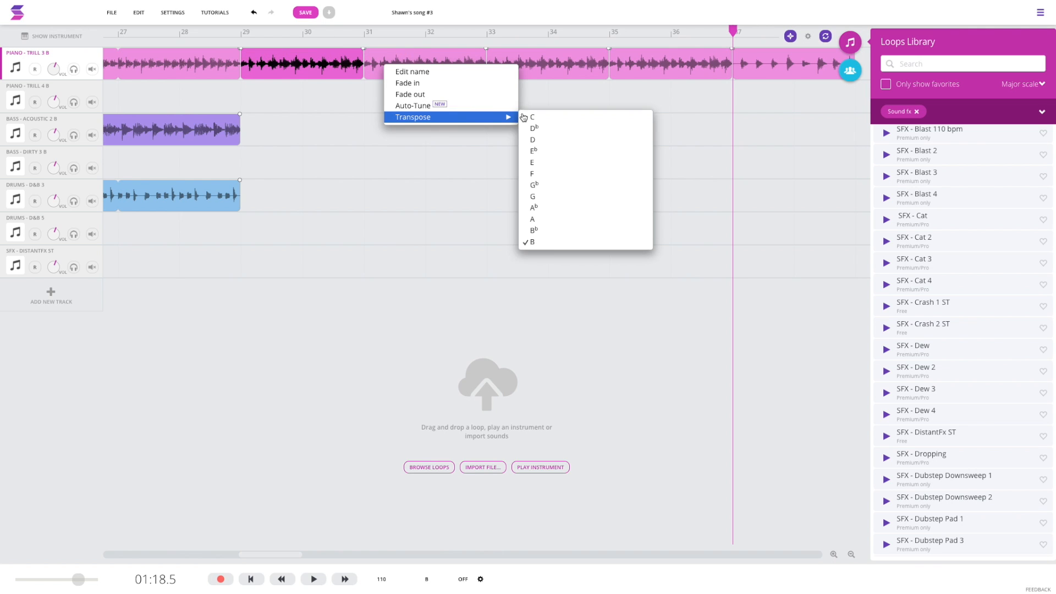
left_click(589, 220)
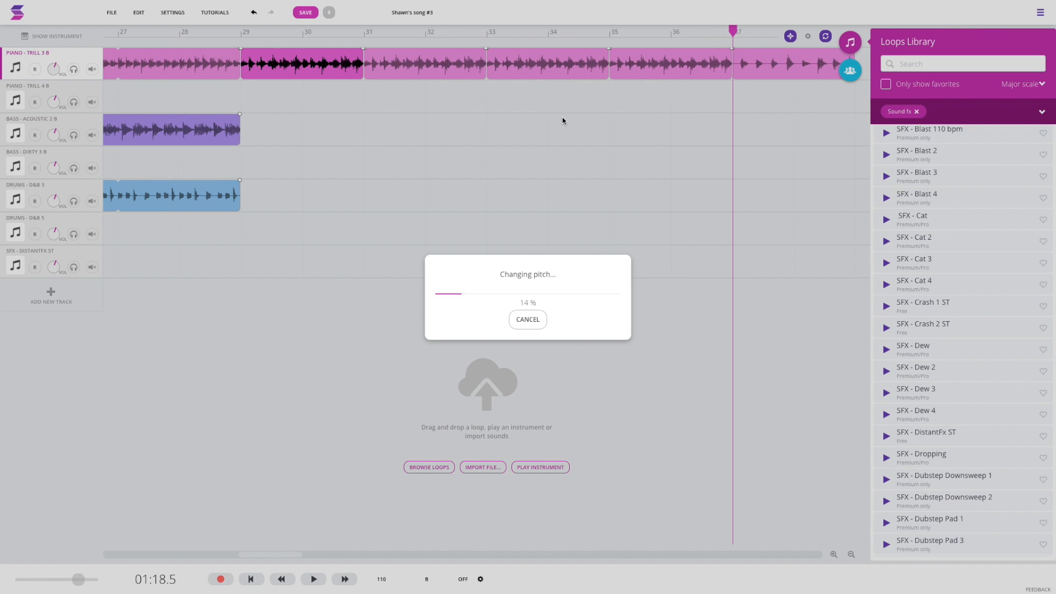
Transpose the Piano - Trill 3 clips at measures 33 and 35, choosing E for the clip at measure 35
left_click(500, 61)
right_click(504, 63)
mouse_move(550, 117)
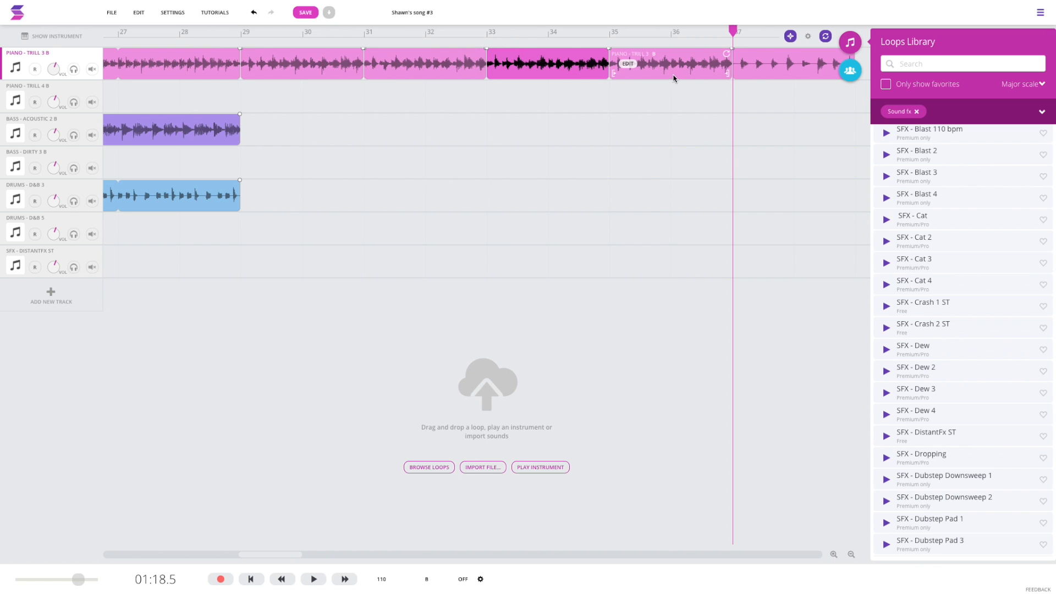
left_click(628, 64)
mouse_move(687, 116)
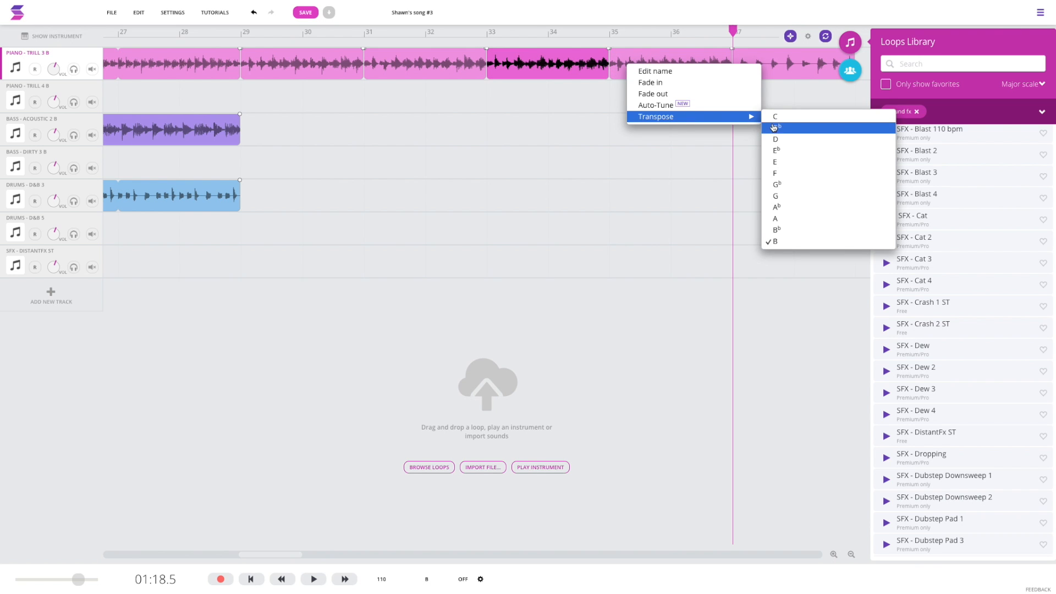
left_click(785, 163)
Transpose the Piano - Trill 2 clip at measure 37 to B♭
left_click(756, 66)
mouse_move(797, 114)
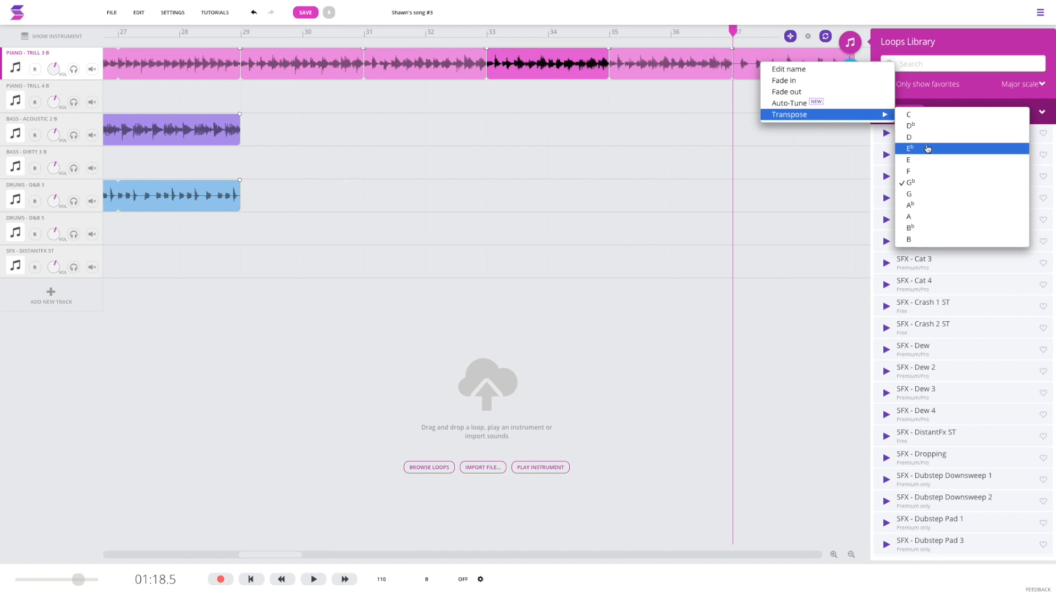
left_click(921, 219)
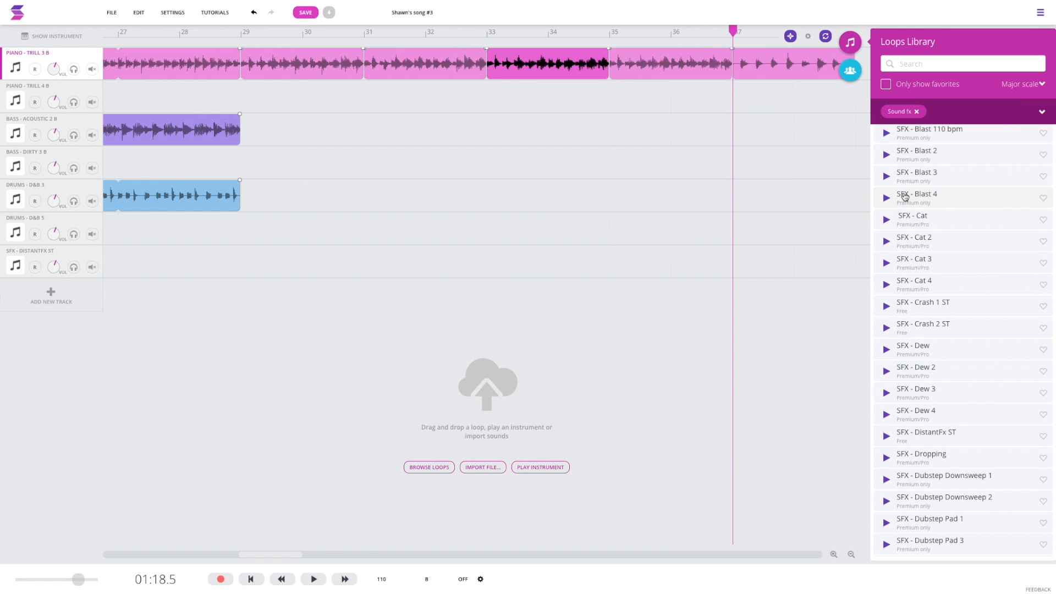
Duplicate the two-measure Piano - Trill 2 clip from measure 37 three times from measure 39, filling the track up to measure 45
left_click_drag(734, 31, 487, 51)
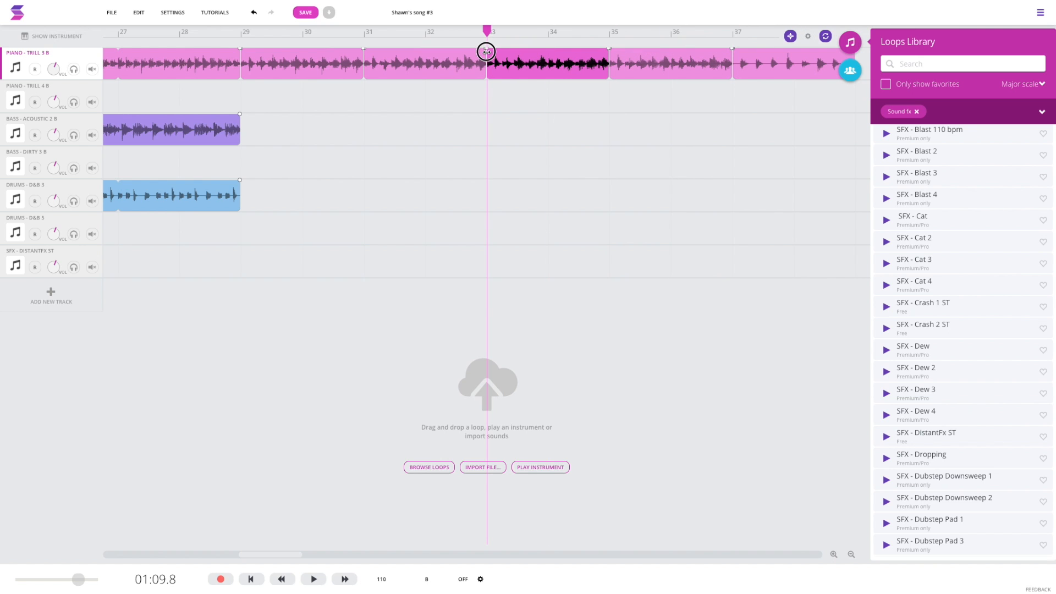
left_click(848, 555)
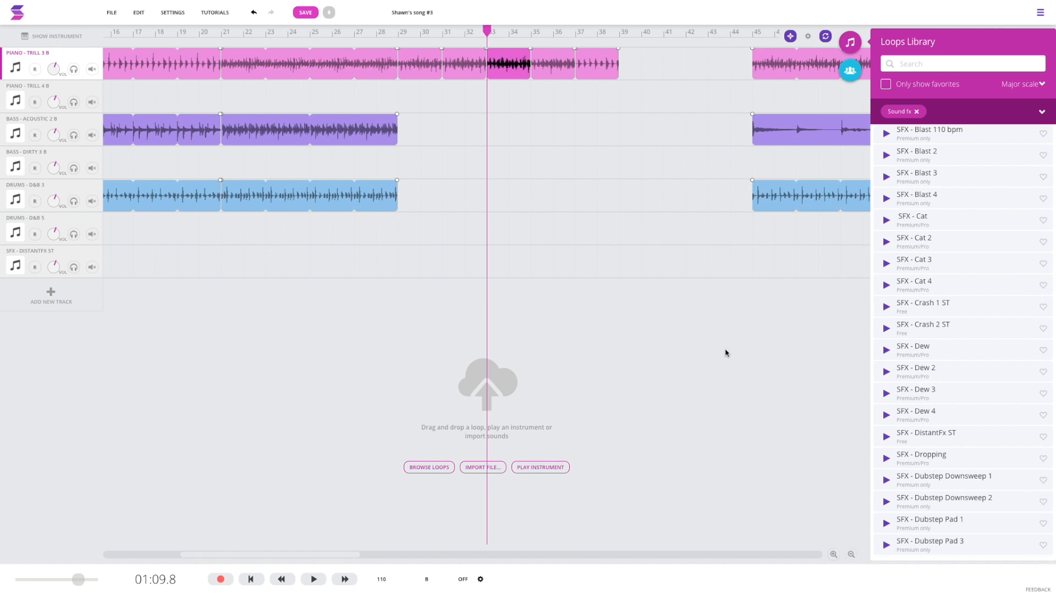
left_click(602, 60)
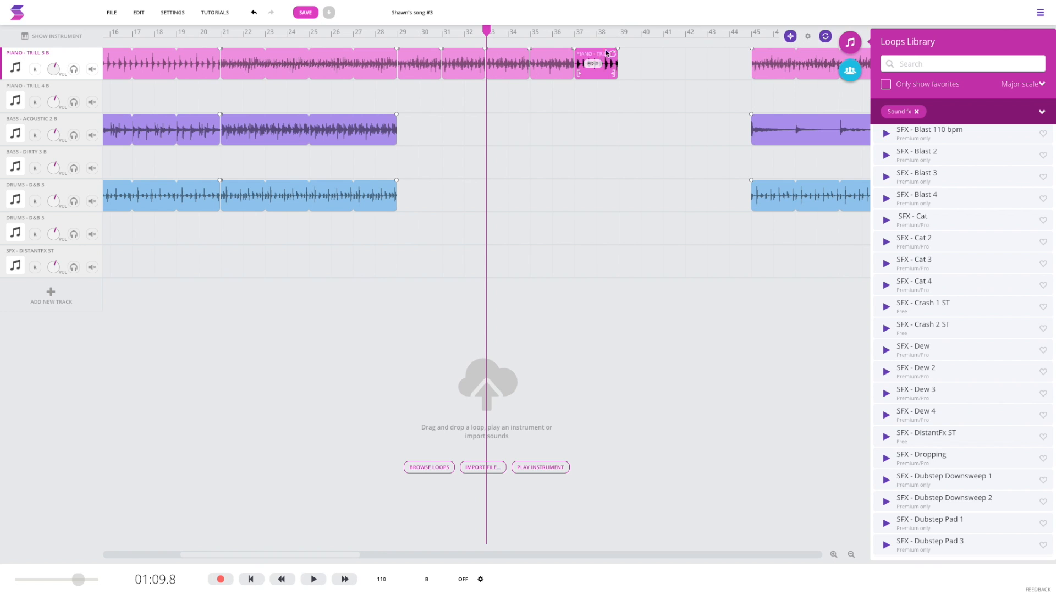
left_click(617, 33)
key("ctrl+v")
key("ctrl+v")
key("ctrl+v")
Transpose the Piano - Trill 2 clips at measures 43, 41 and 39, choosing G for measure 43 and D♭ for measure 41
right_click(730, 65)
mouse_move(797, 117)
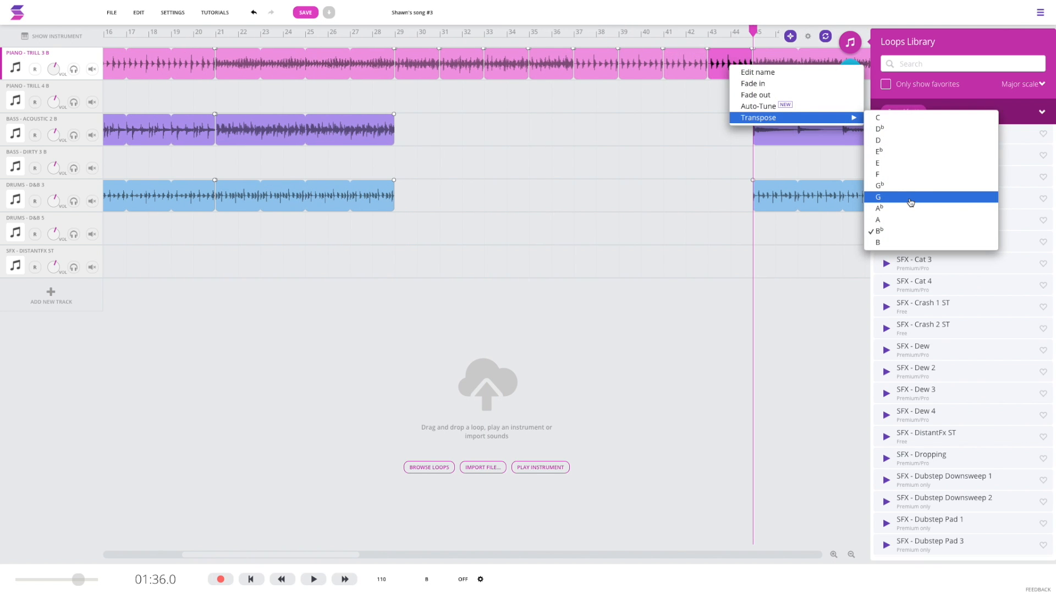
left_click(911, 203)
right_click(685, 66)
mouse_move(753, 122)
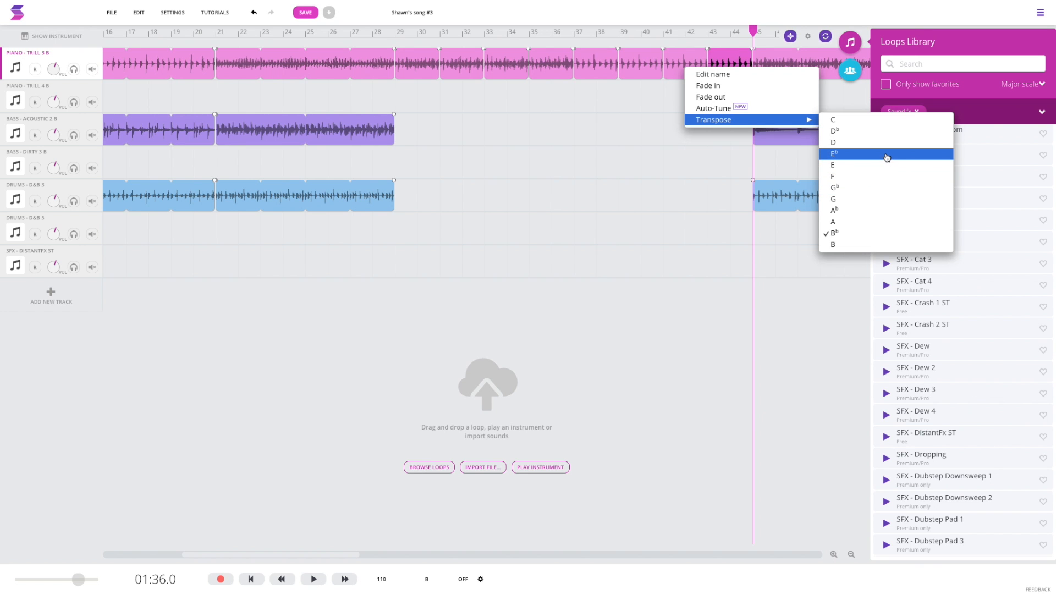
left_click(885, 135)
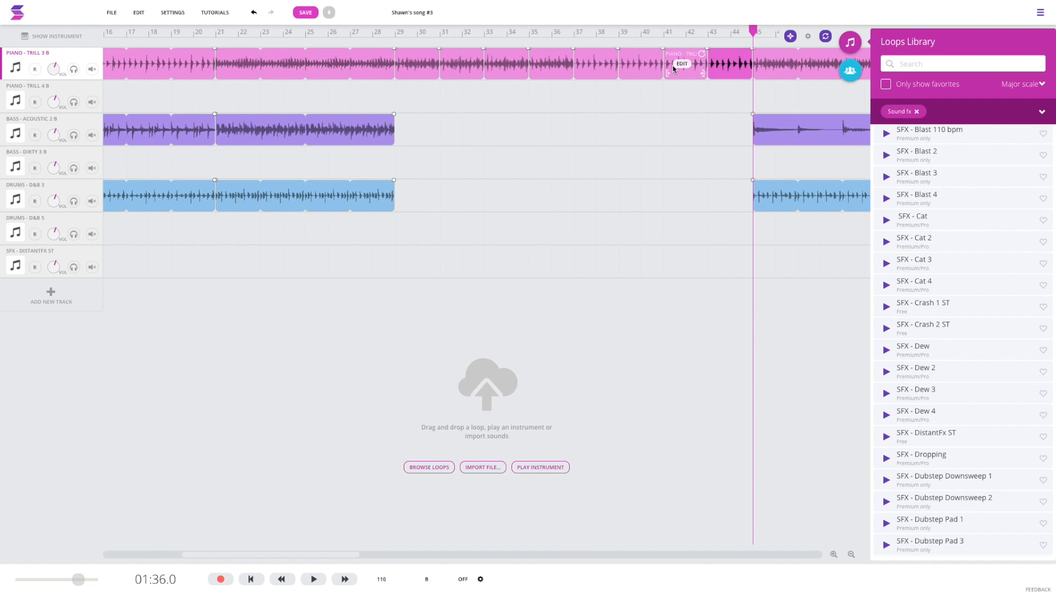
right_click(640, 66)
left_click(813, 121)
Copy the eight-measure clip at measure 21 of the Drums - D&B 3 track to measures 29 and 37
left_click_drag(594, 39, 371, 36)
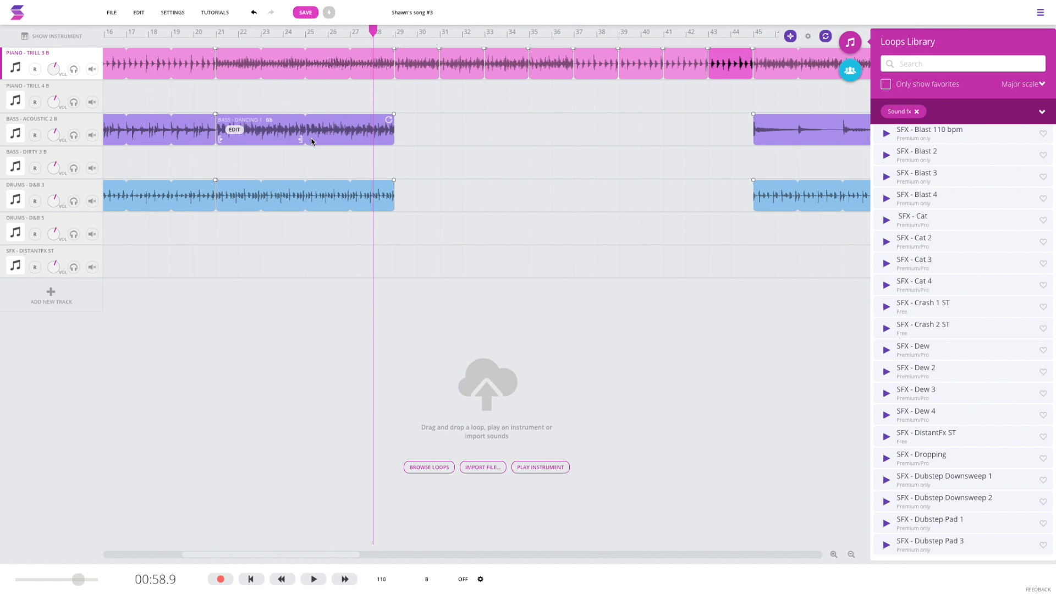
left_click(235, 186)
left_click_drag(374, 32, 392, 31)
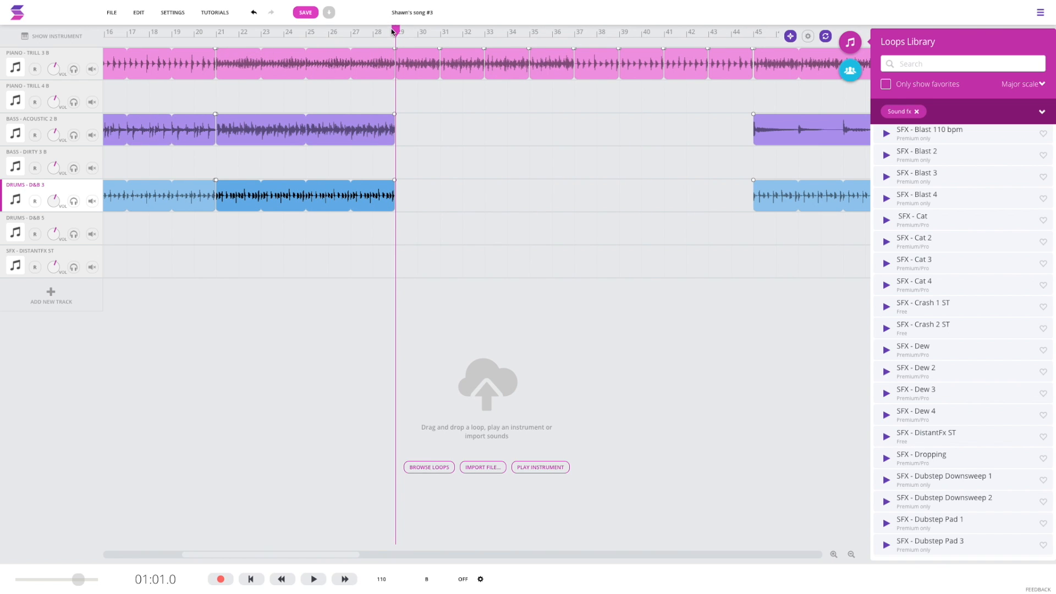
key("ctrl+v")
key("ctrl+v")
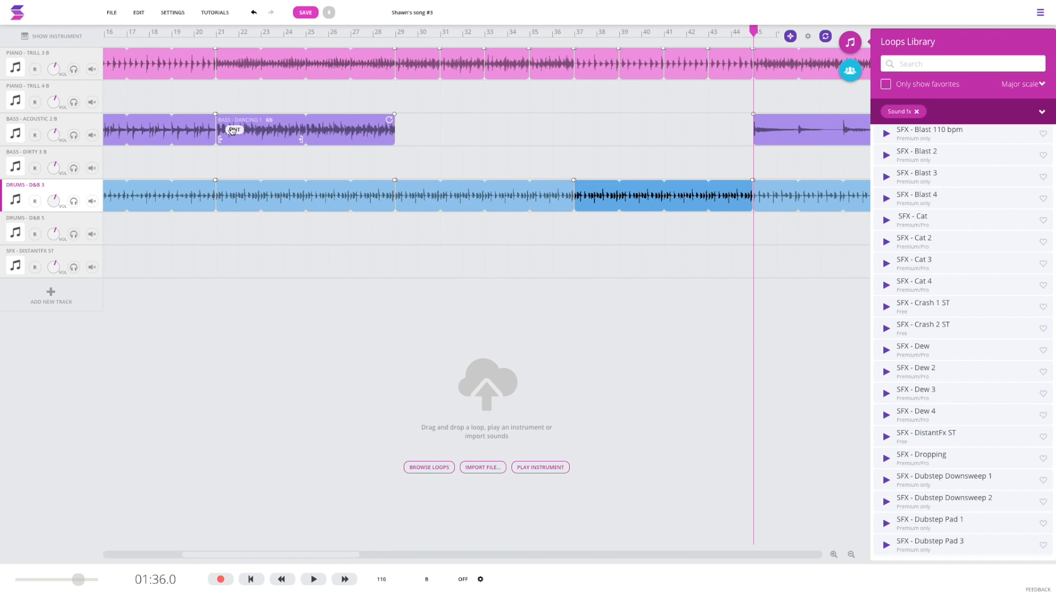
Copy the Bass - Dancing 1 clip from measure 21 to measure 29 and shorten the copy to four measures
left_click(264, 119)
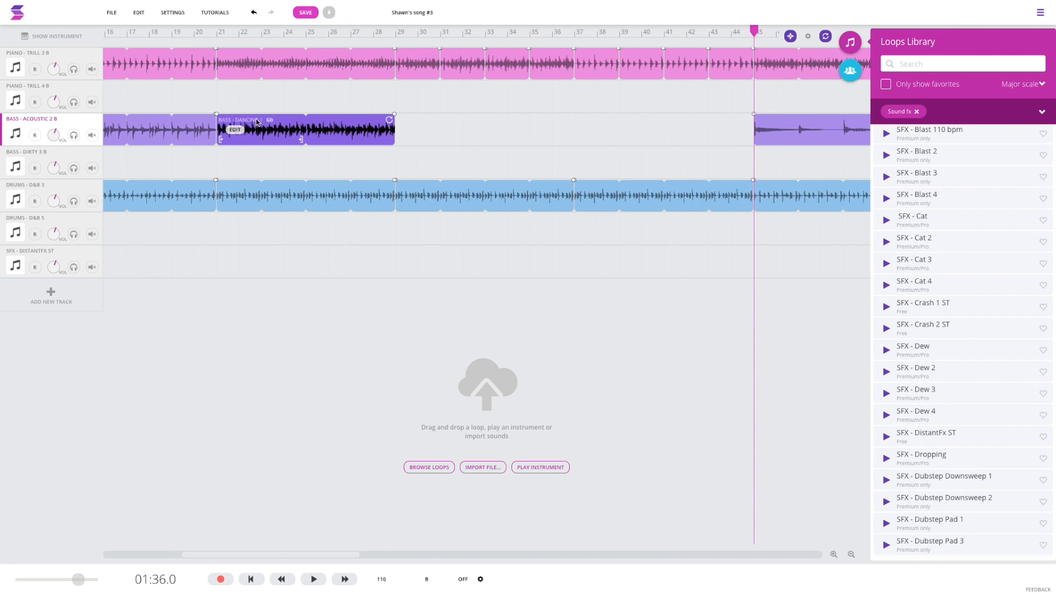
left_click(397, 33)
key("ctrl+v")
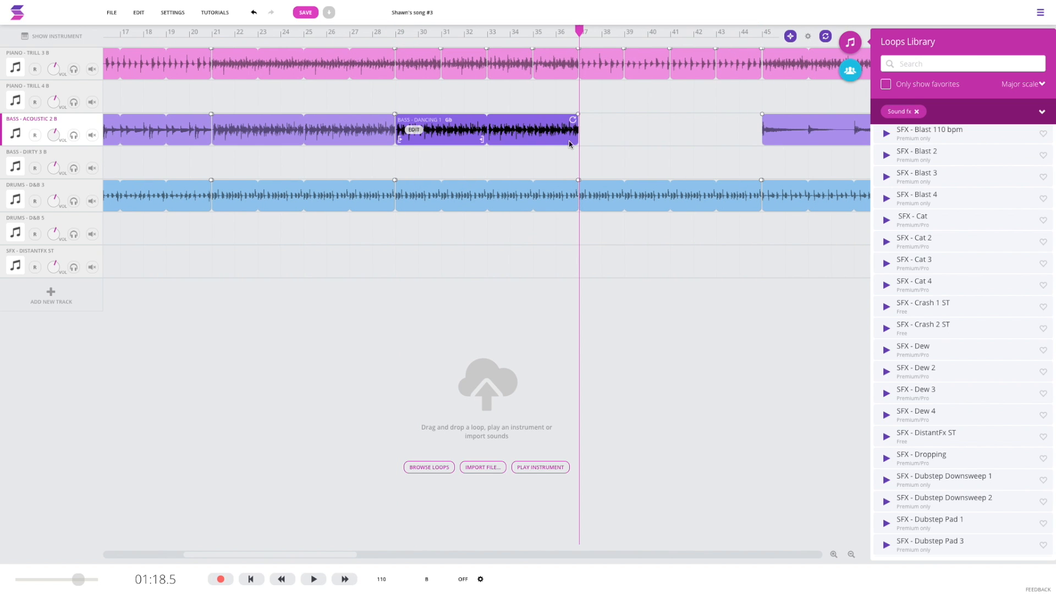
left_click_drag(565, 139, 489, 135)
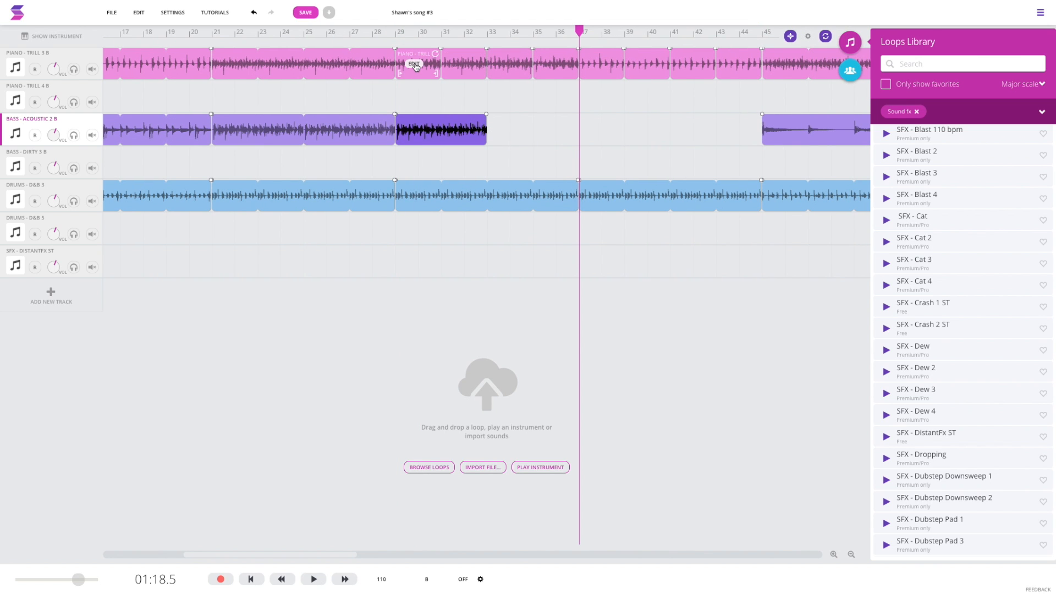
Transpose the Bass - Dancing 1 clip at measure 29 to B
left_click(833, 554)
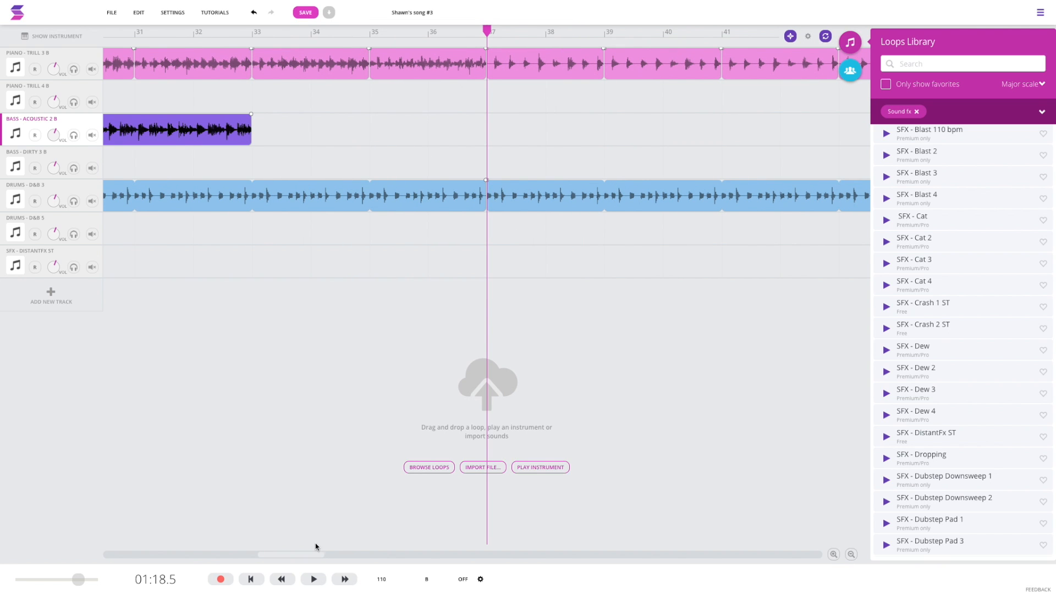
left_click_drag(288, 554, 257, 555)
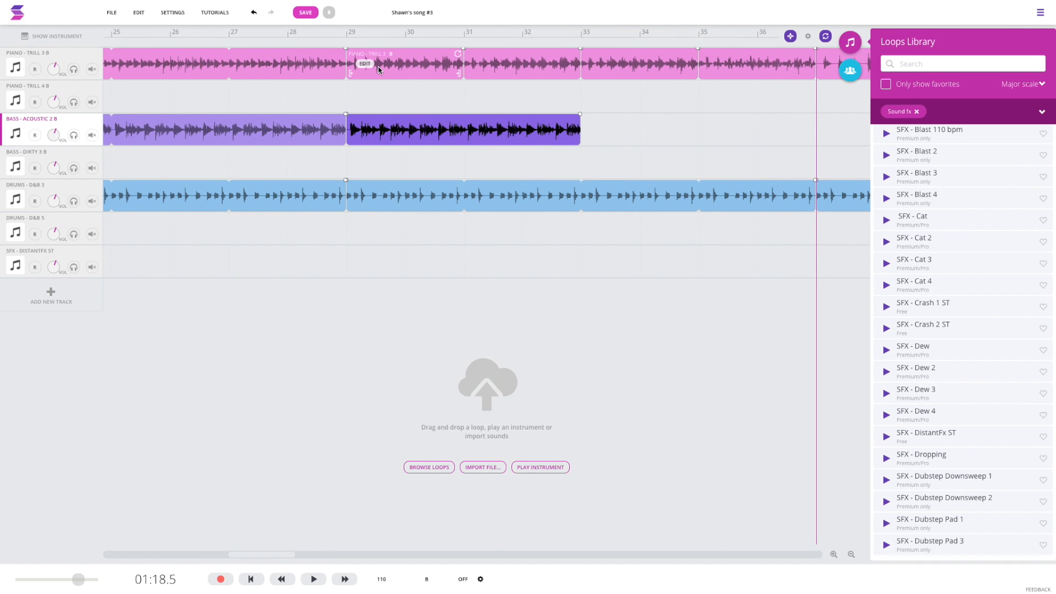
left_click(366, 130)
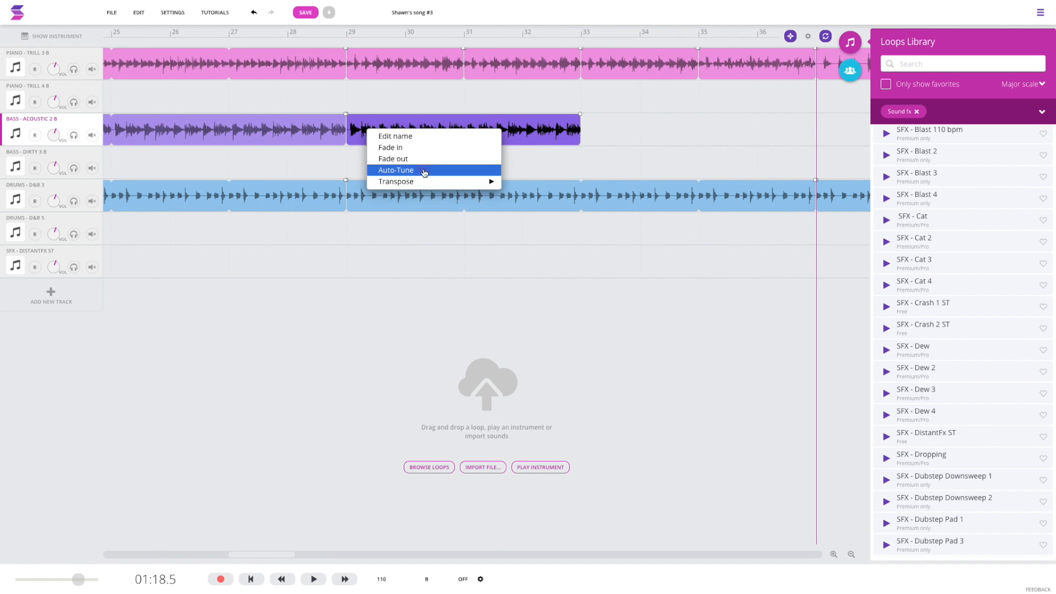
mouse_move(444, 181)
left_click(565, 307)
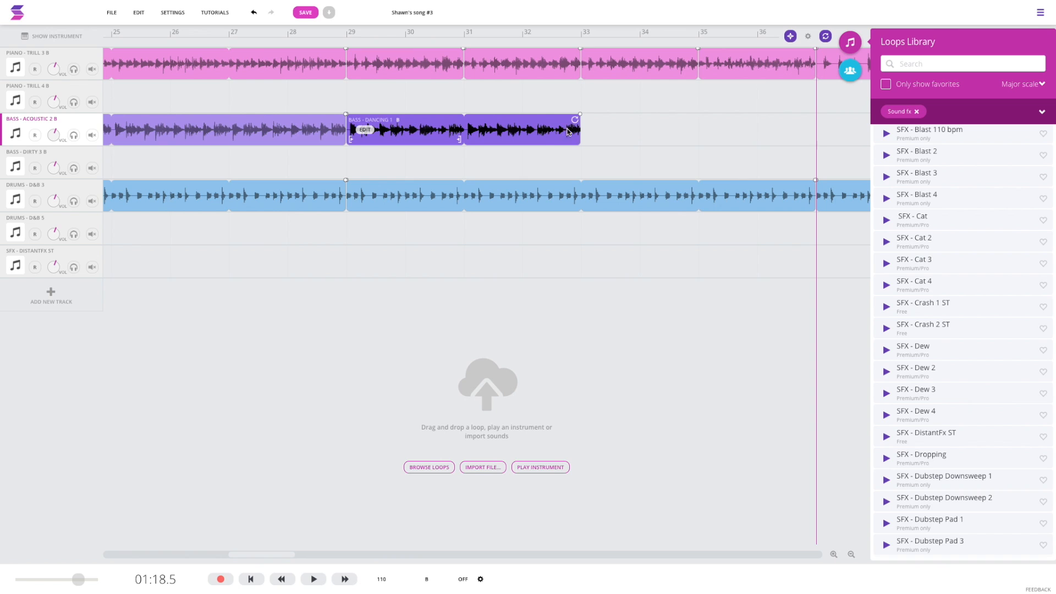
Shorten the Bass - Dancing 1 clip at measure 29 to two measures and duplicate it seven times from measure 31 up to measure 45
left_click_drag(580, 128, 467, 128)
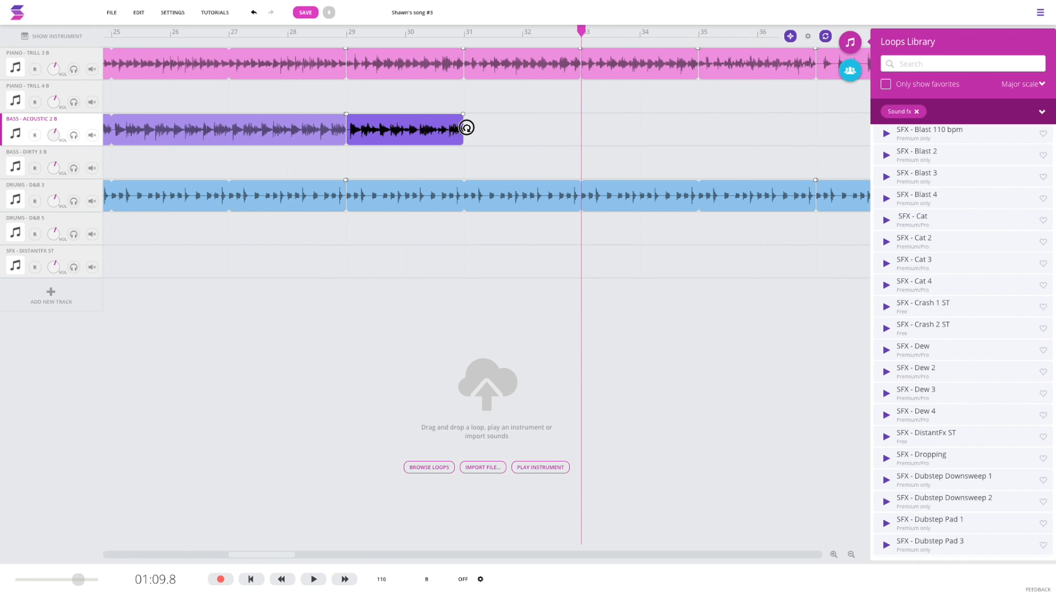
left_click(465, 32)
key("ctrl+v")
key("ctrl+v")
key("ctrl+v")
key("ctrl+v")
key("ctrl+v")
key("ctrl+v")
key("ctrl+v")
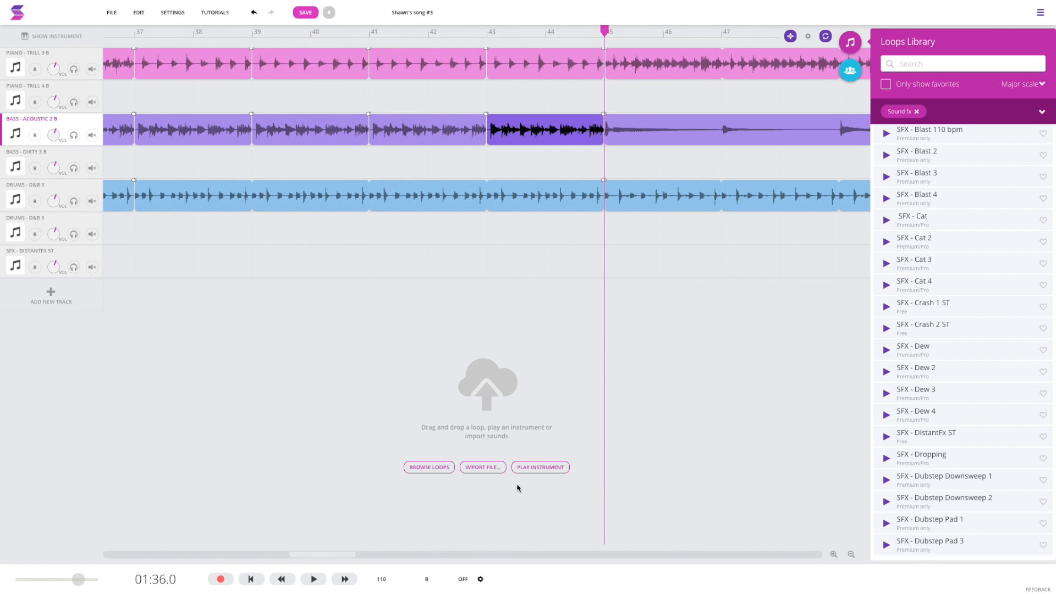
Review the whole arrangement, and inspect the piano and bass clips at the start of the bridge at measure 29
left_click_drag(319, 554, 227, 554)
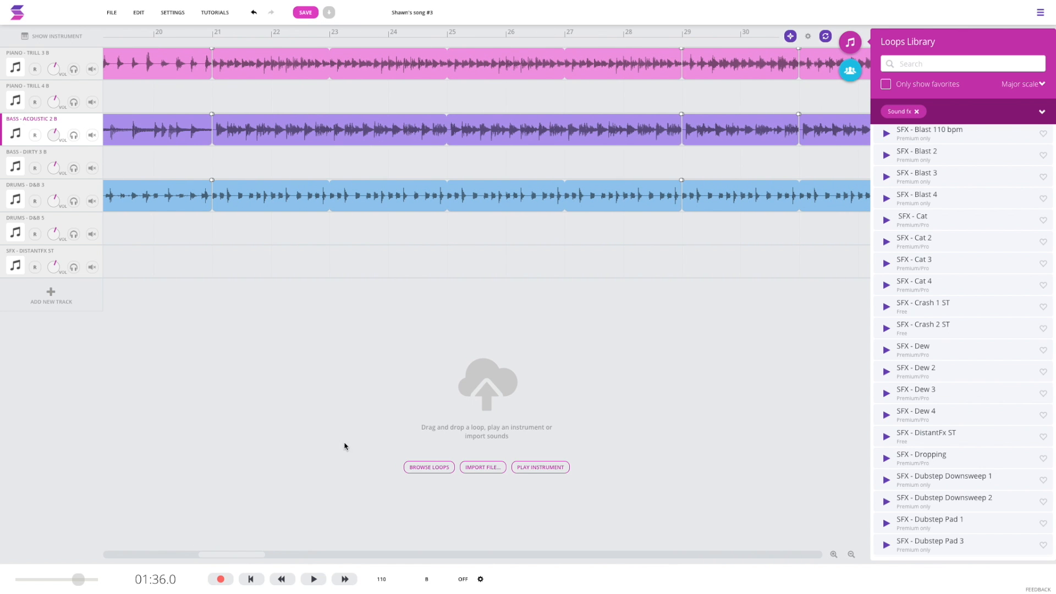
left_click(850, 555)
left_click(850, 555)
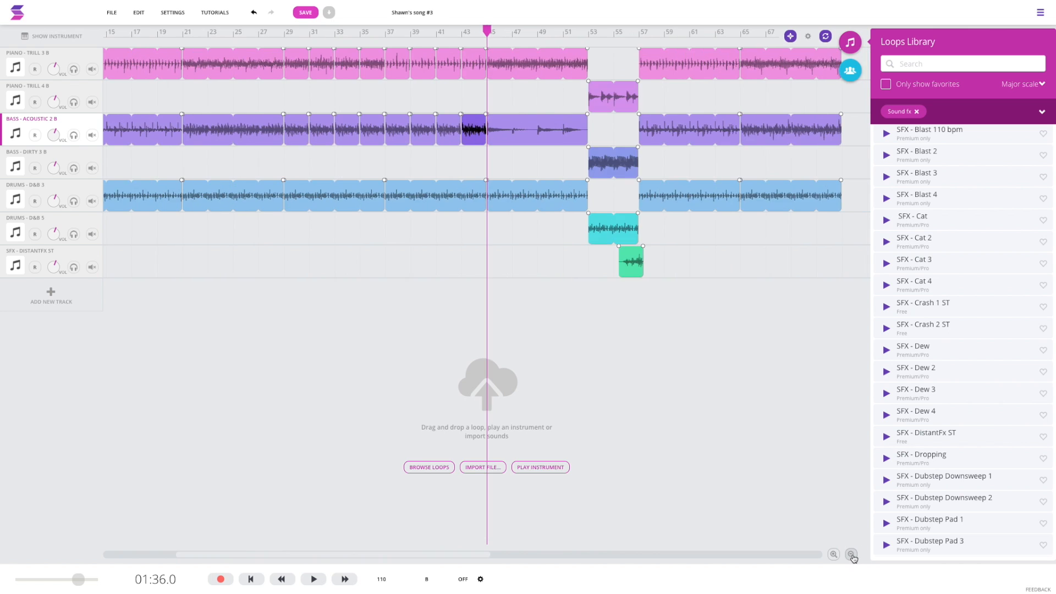
left_click(850, 554)
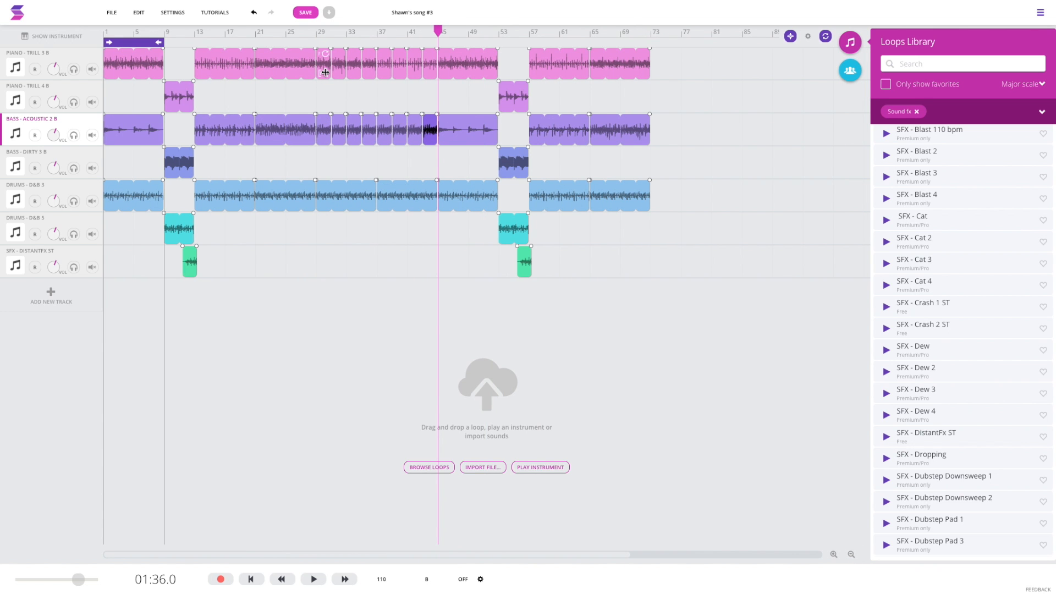
left_click(317, 35)
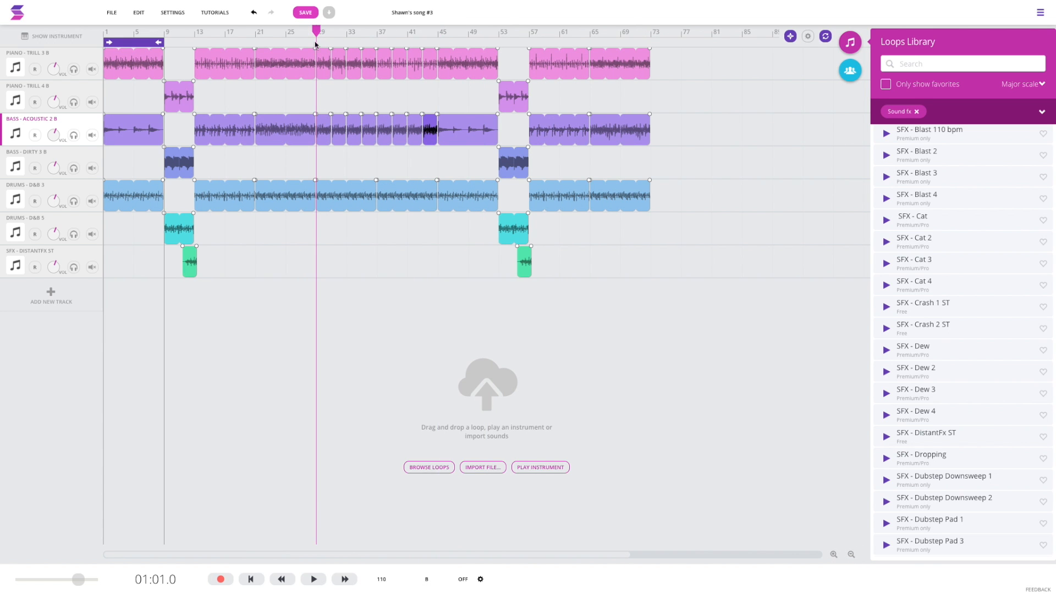
left_click(834, 554)
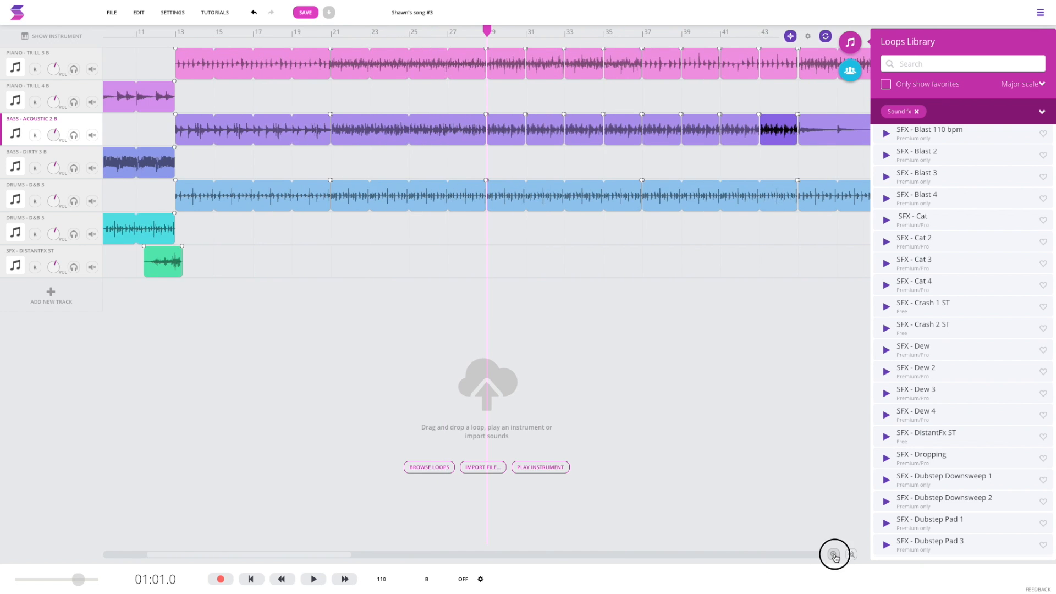
left_click(834, 555)
left_click(834, 555)
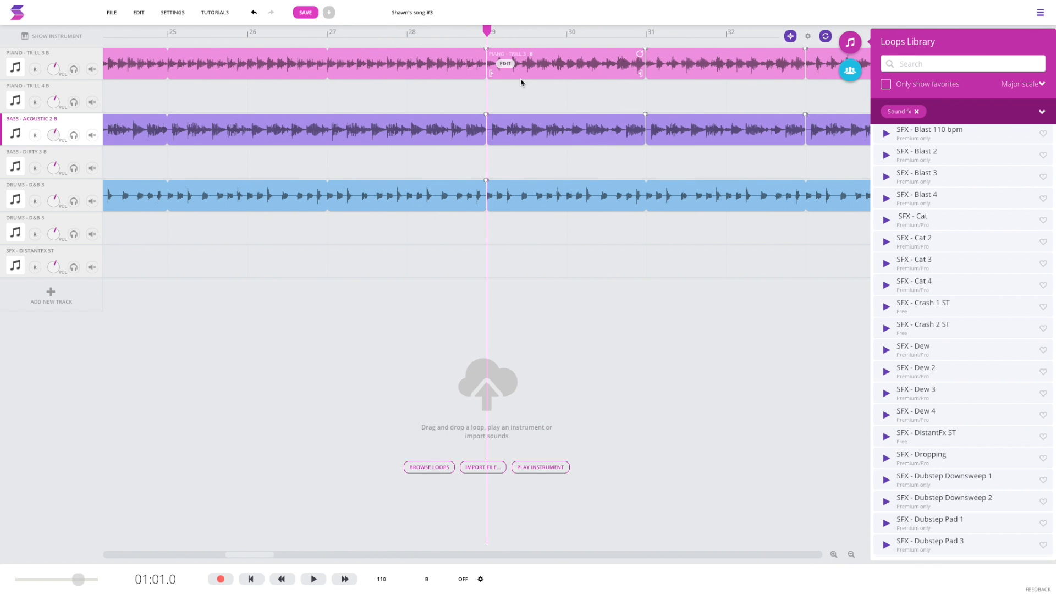
Transpose the copied two-measure Bass - Dancing 1 clips in the bridge
scroll(506, 132, "right", 10)
right_click(271, 132)
left_click(314, 175)
left_click(408, 35)
scroll(728, 133, "right", 1)
left_click(727, 134)
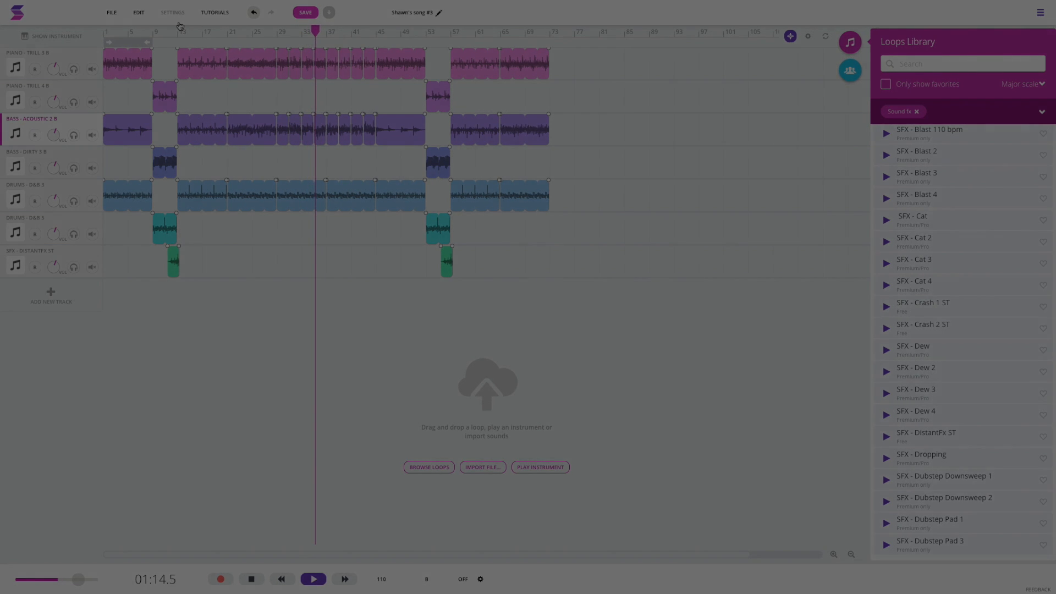
scroll(983, 428, "down", 4)
scroll(983, 428, "down", 2)
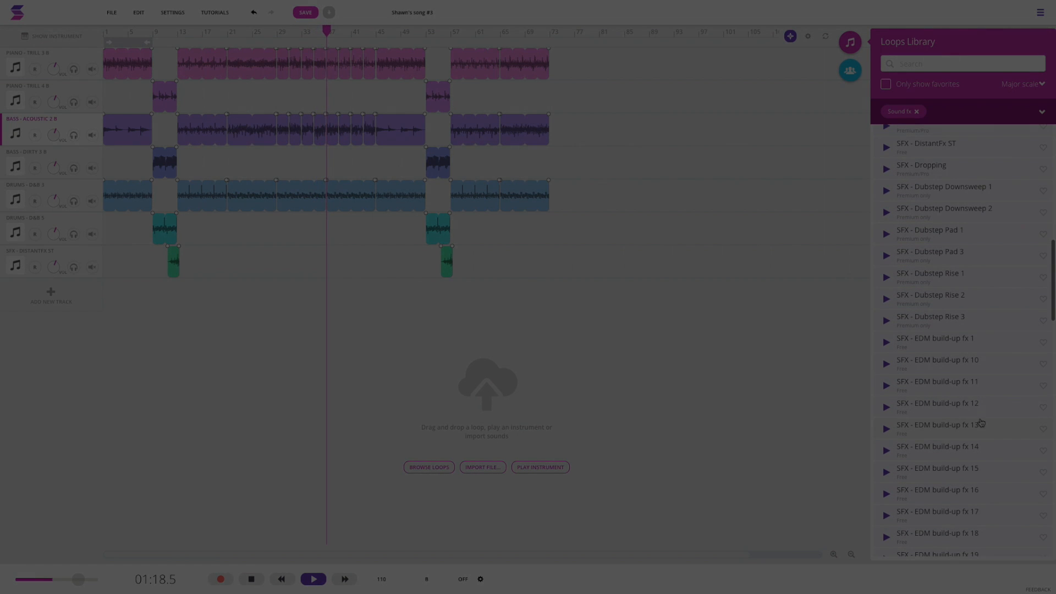